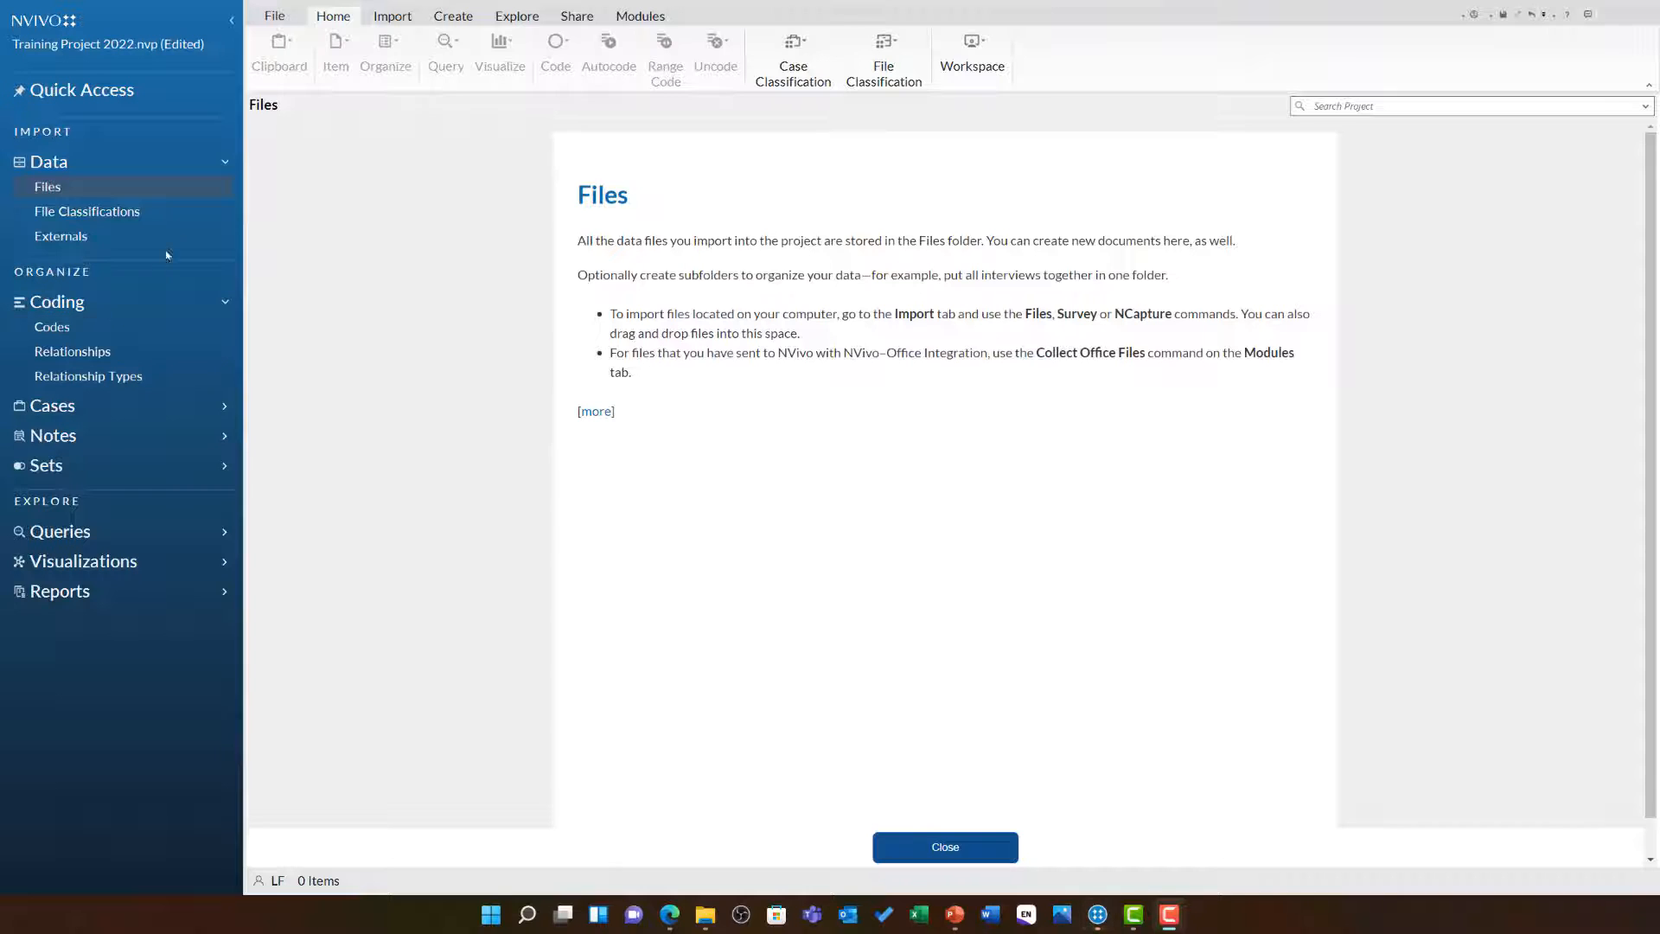
# Create a new folder named Interviews inside Files
pyautogui.rightClick(198, 188)
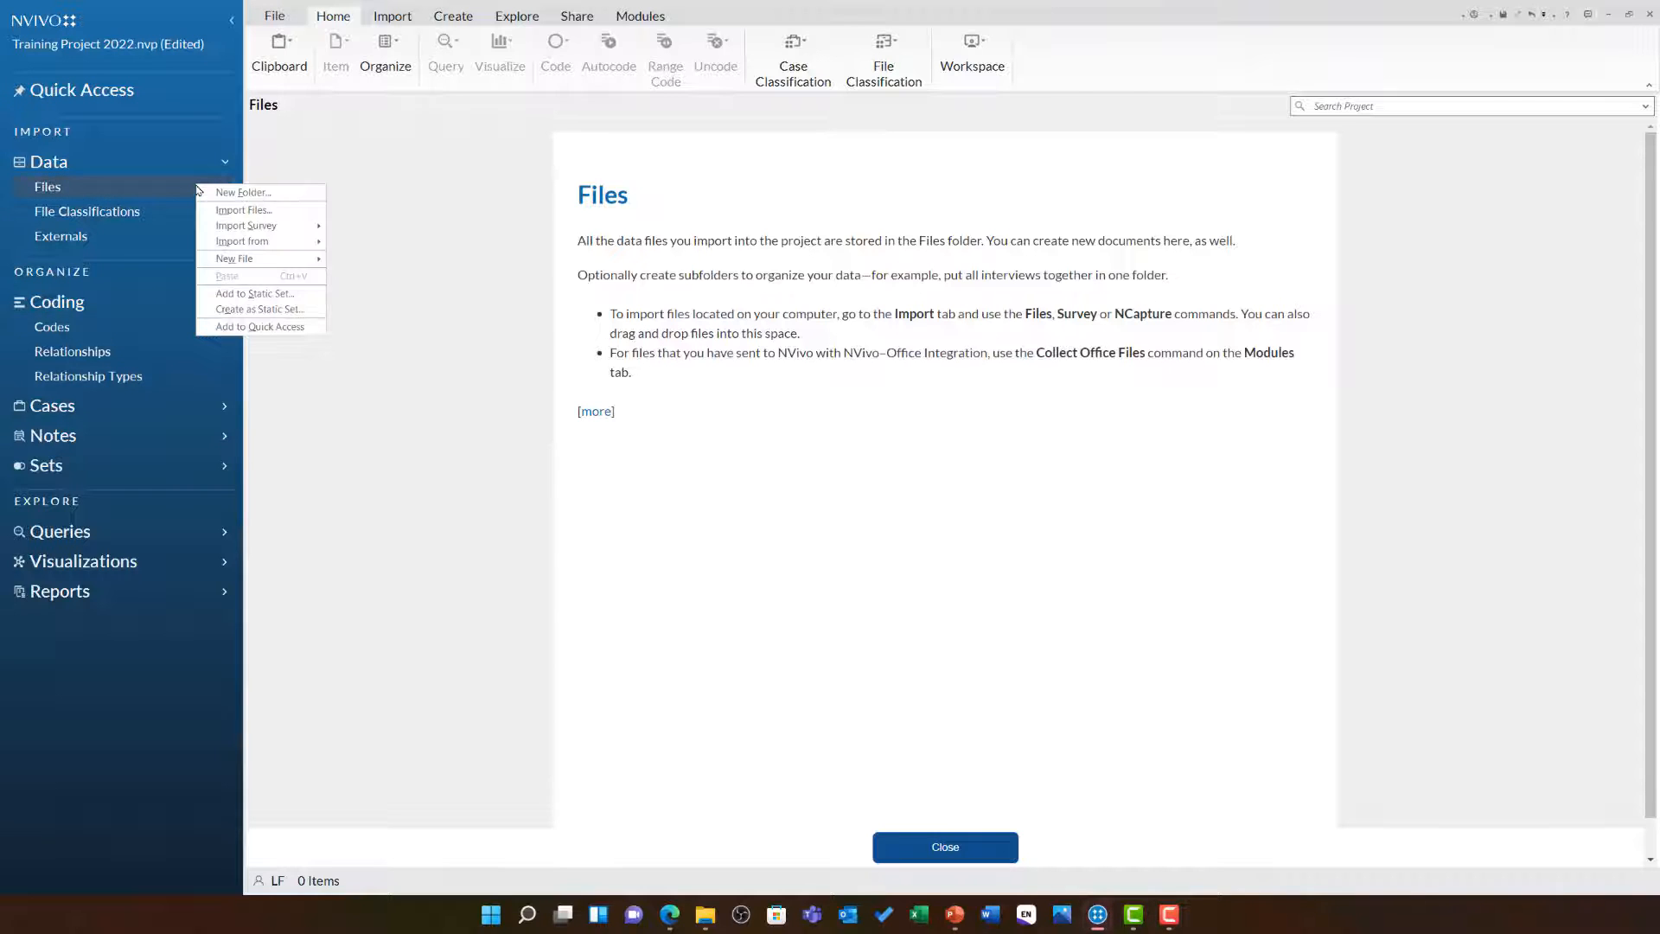
pyautogui.click(293, 201)
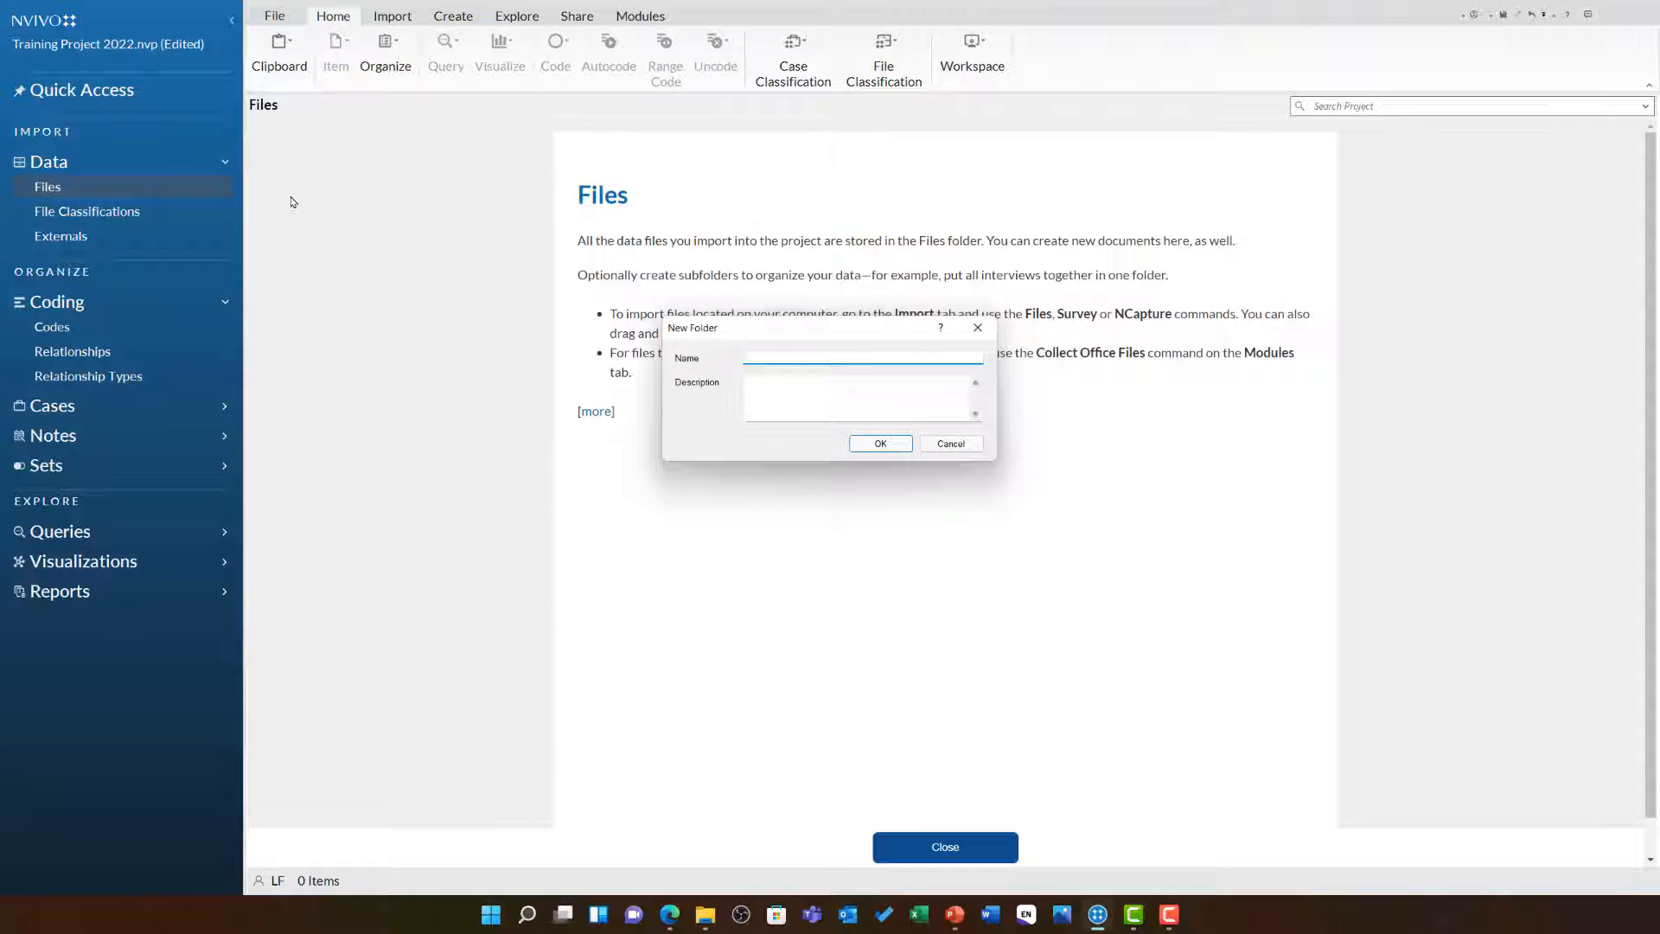
pyautogui.write('Interviews')
pyautogui.click(875, 444)
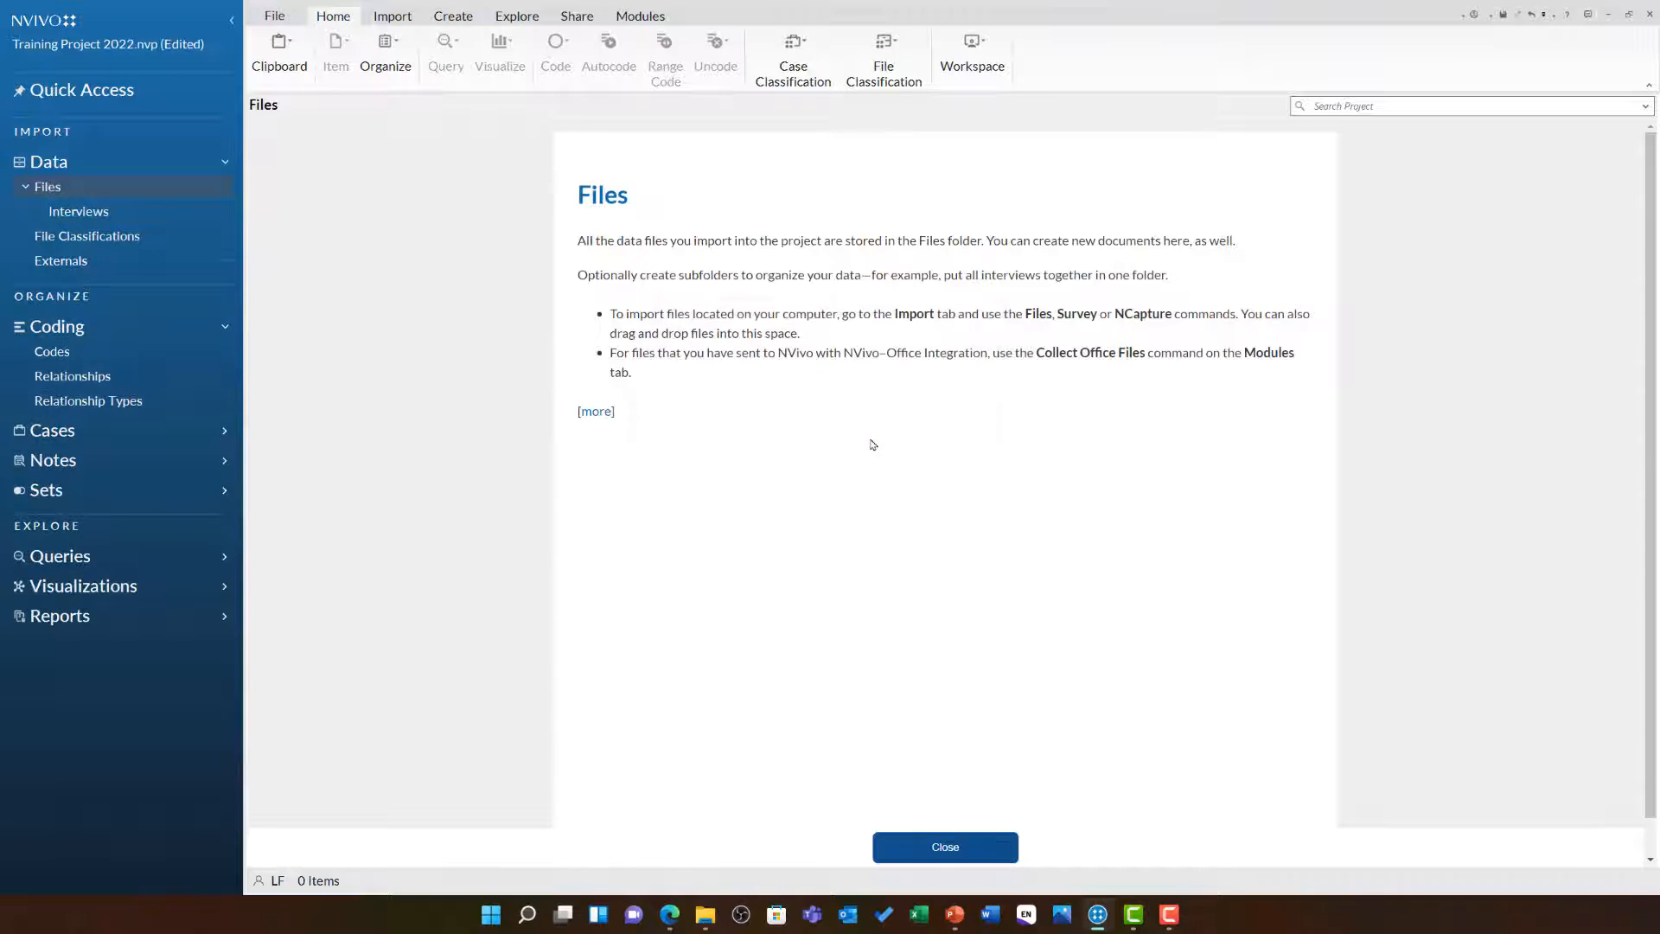
# Create a second folder under Files named Literature
pyautogui.rightClick(160, 188)
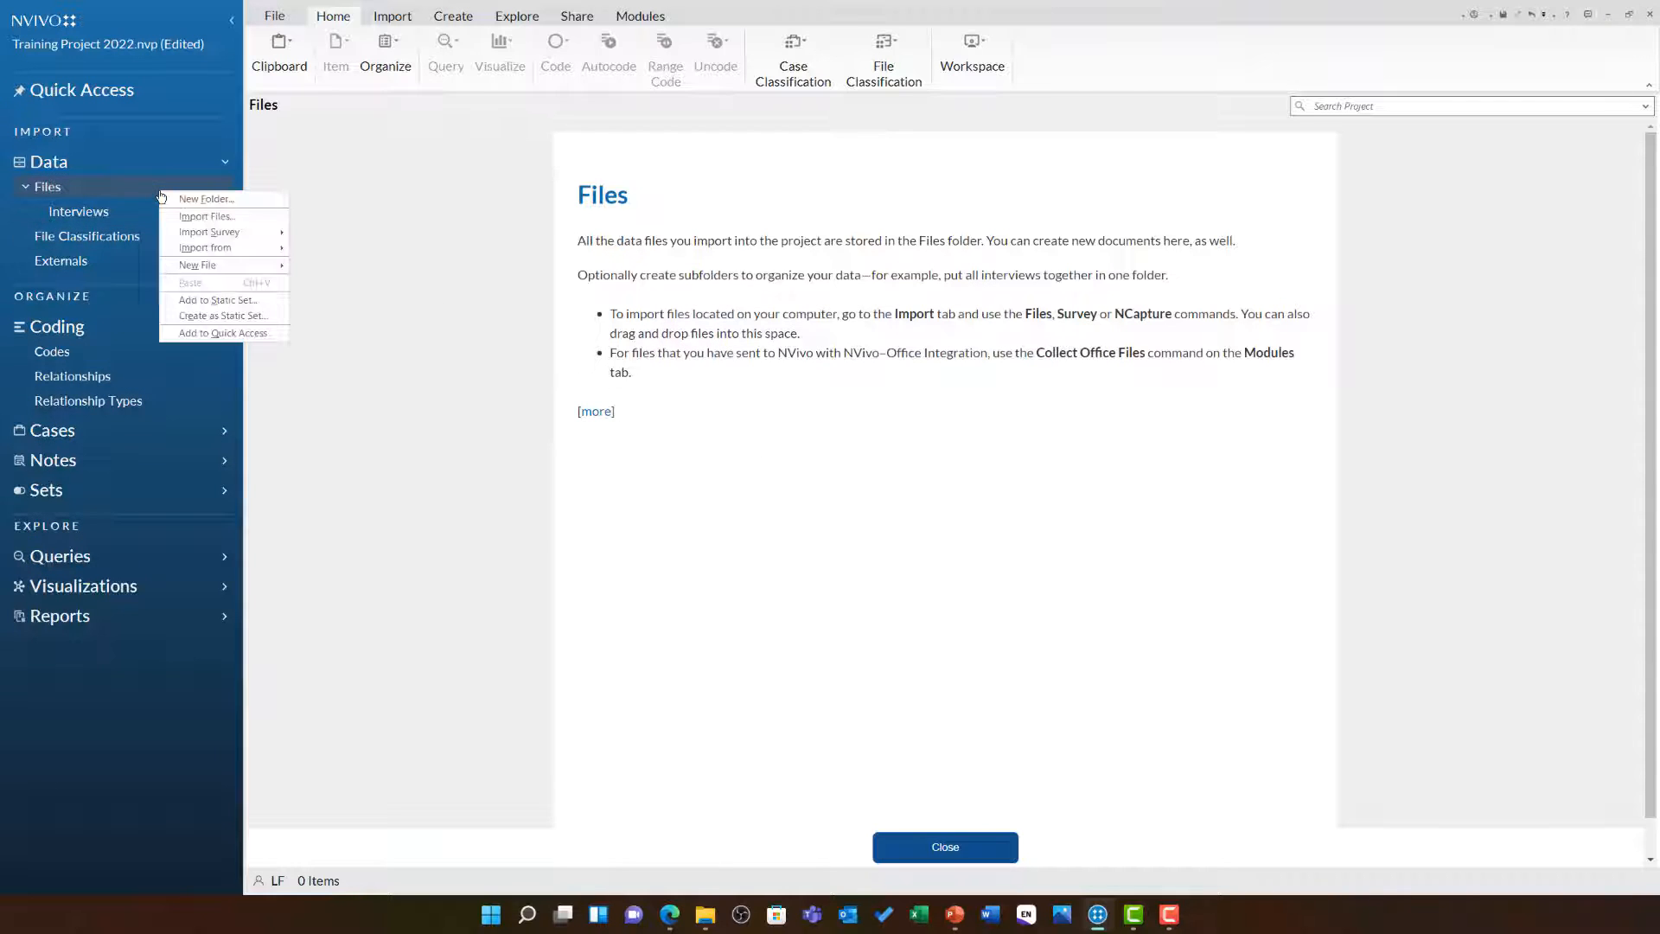
pyautogui.click(206, 199)
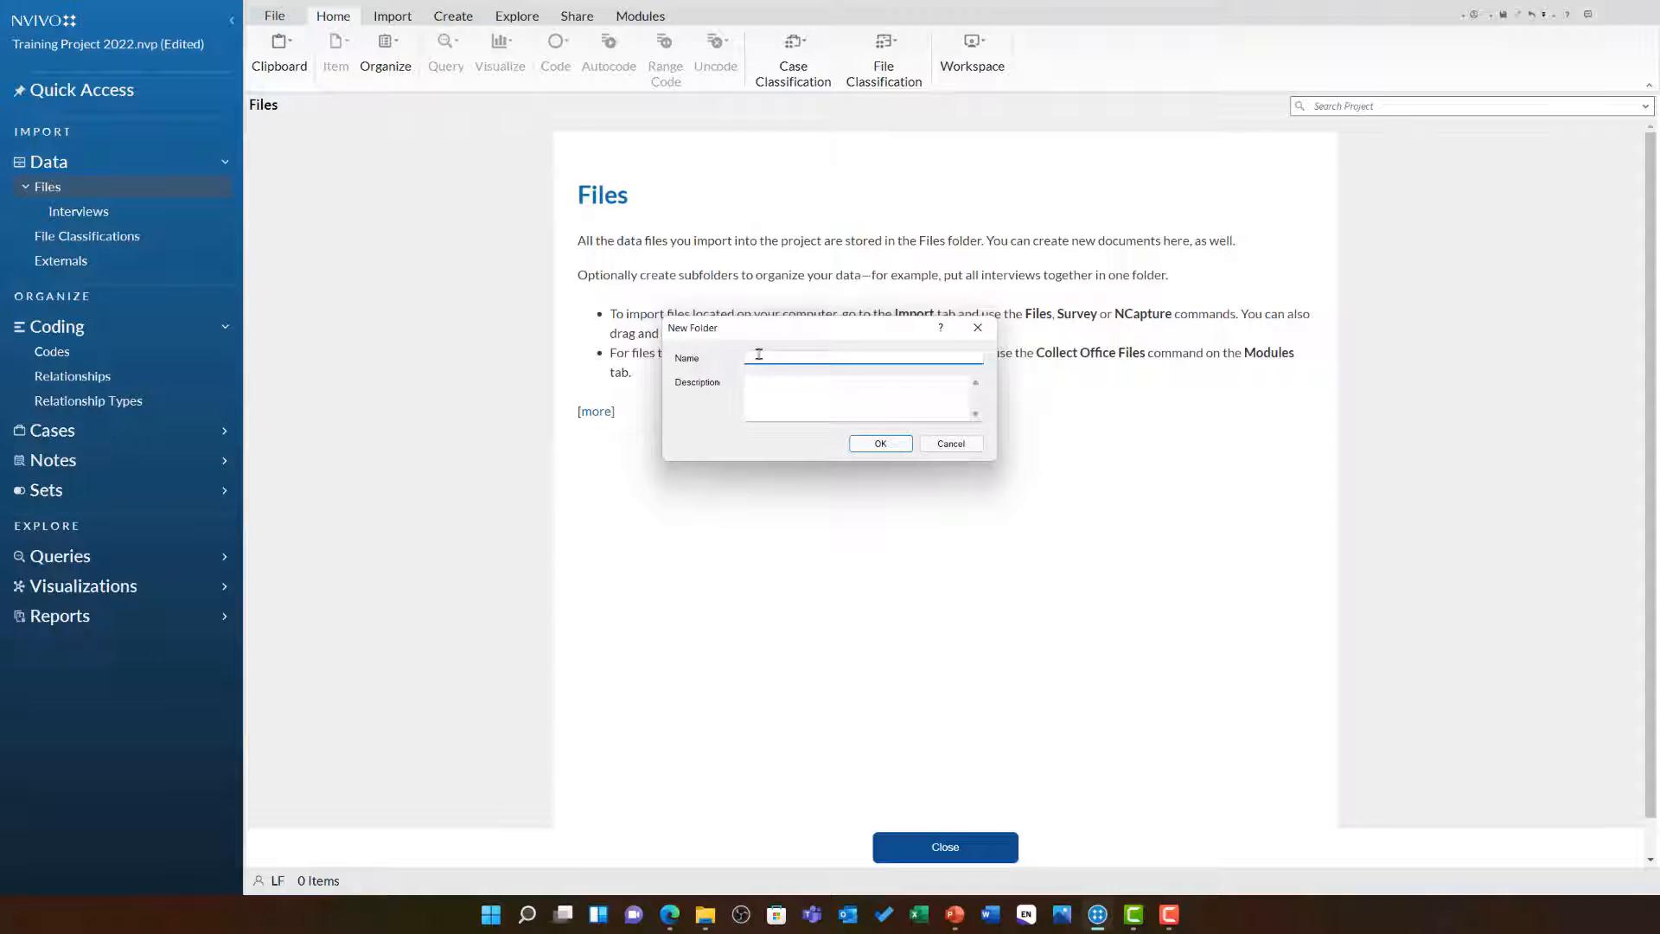
pyautogui.write('Literature')
pyautogui.click(880, 443)
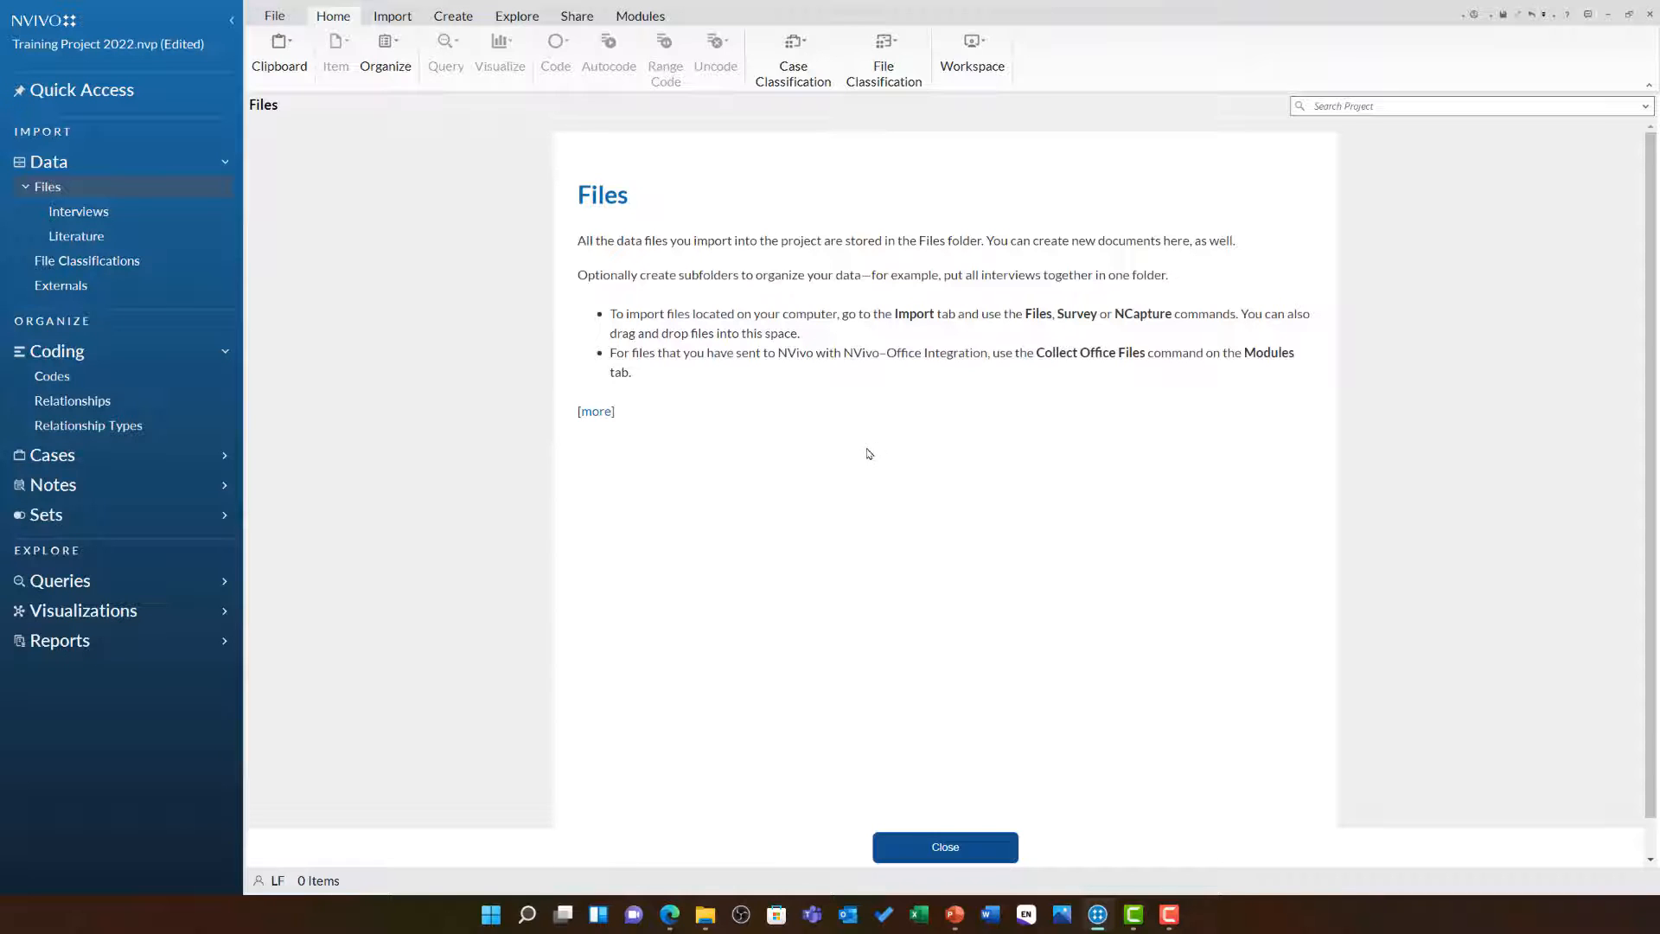
# Import all four files from My Data\Data to import (Barbara, Betty and Paul, Ken, William) into the Interviews folder
pyautogui.click(138, 217)
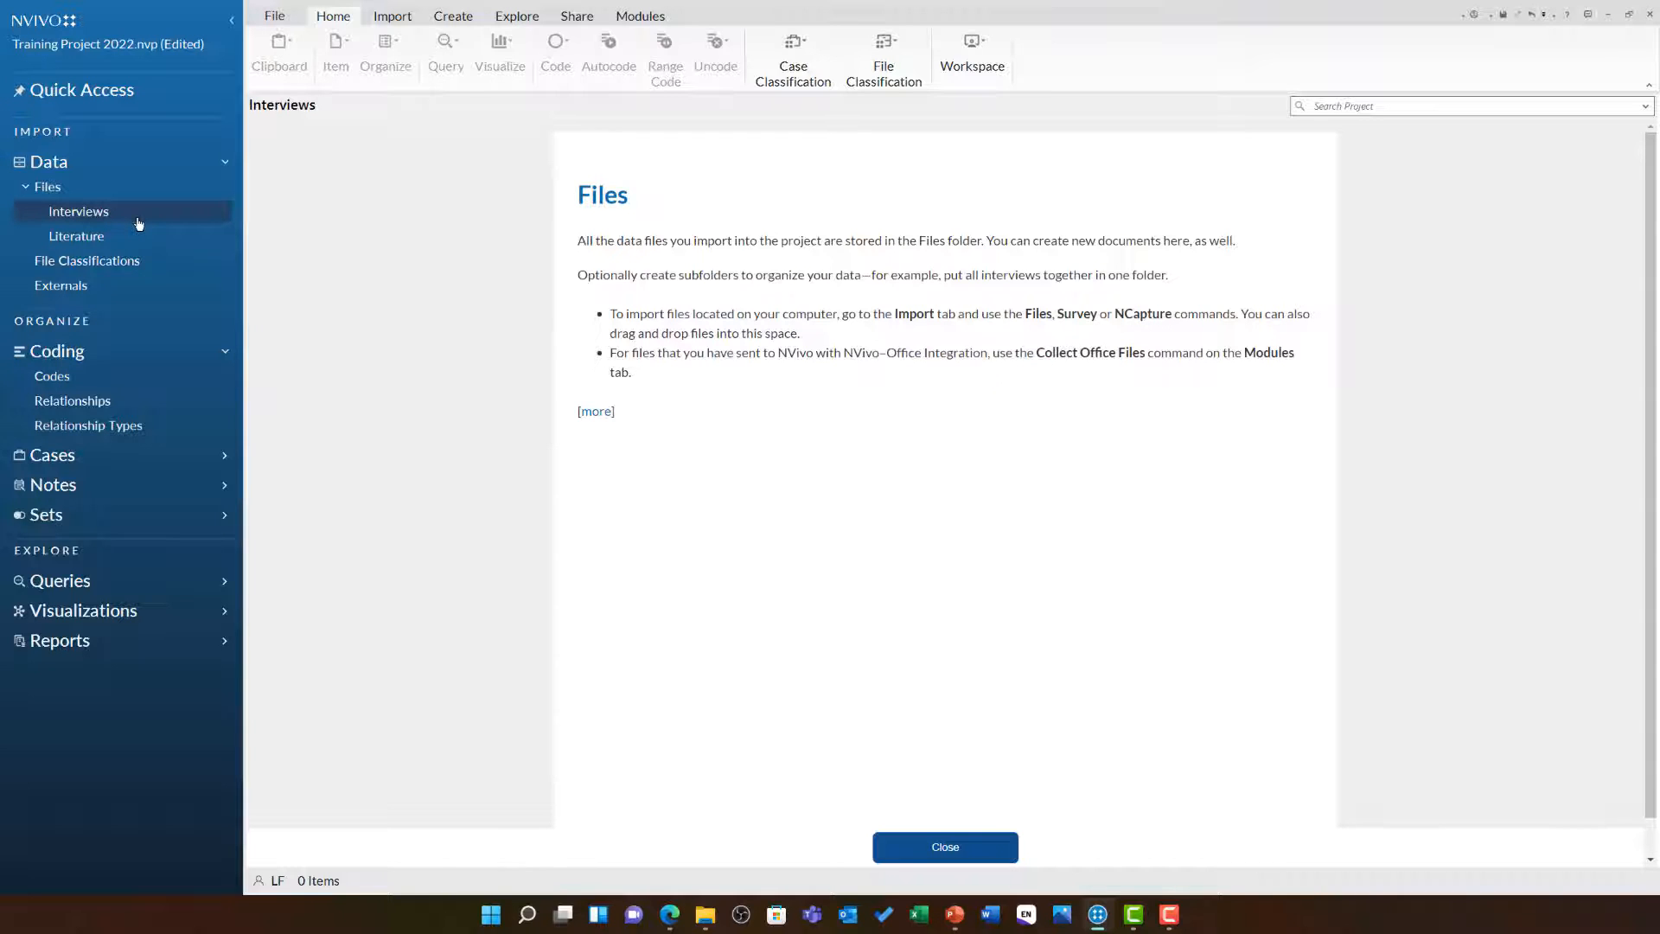
pyautogui.click(966, 854)
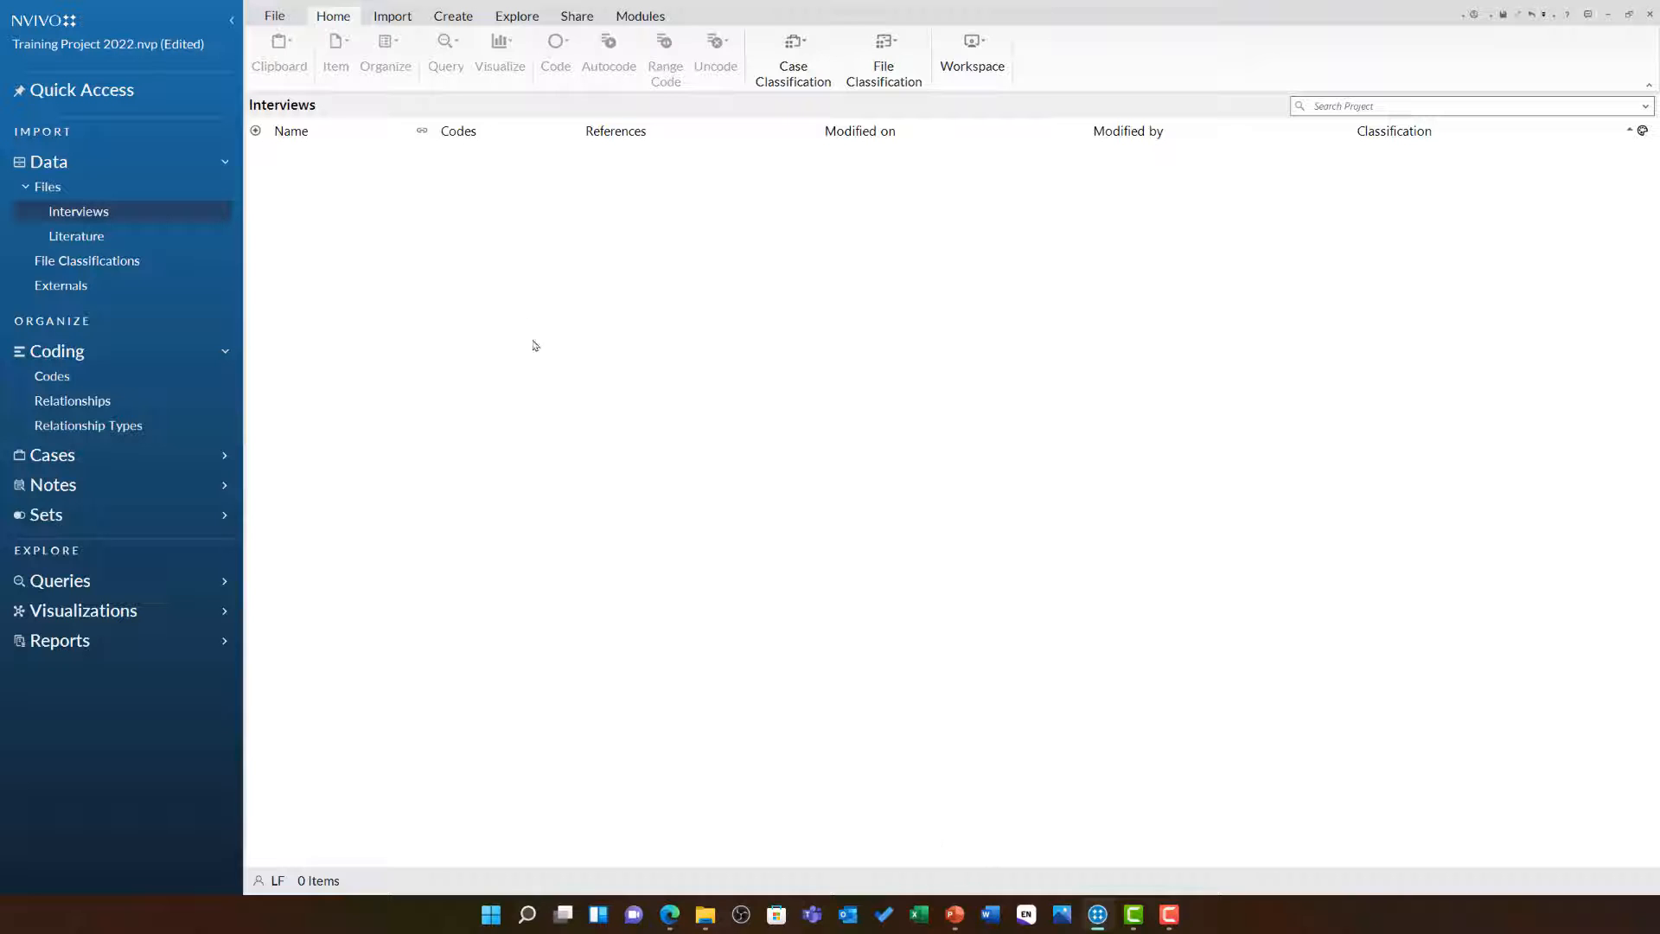
pyautogui.click(377, 21)
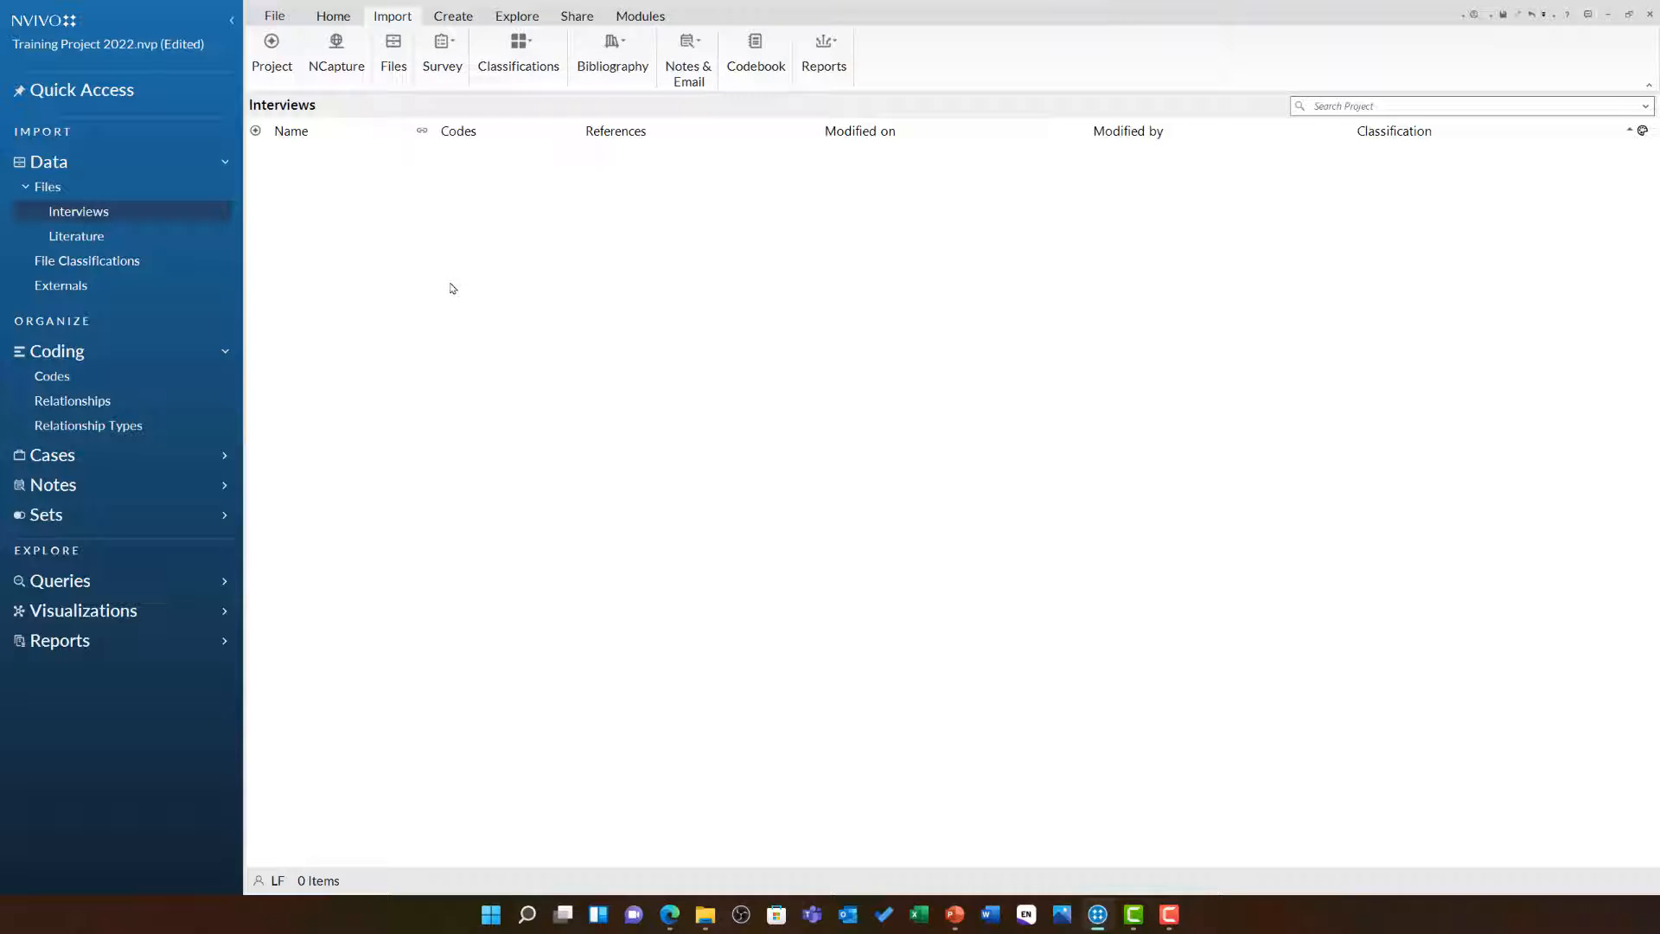
pyautogui.rightClick(377, 232)
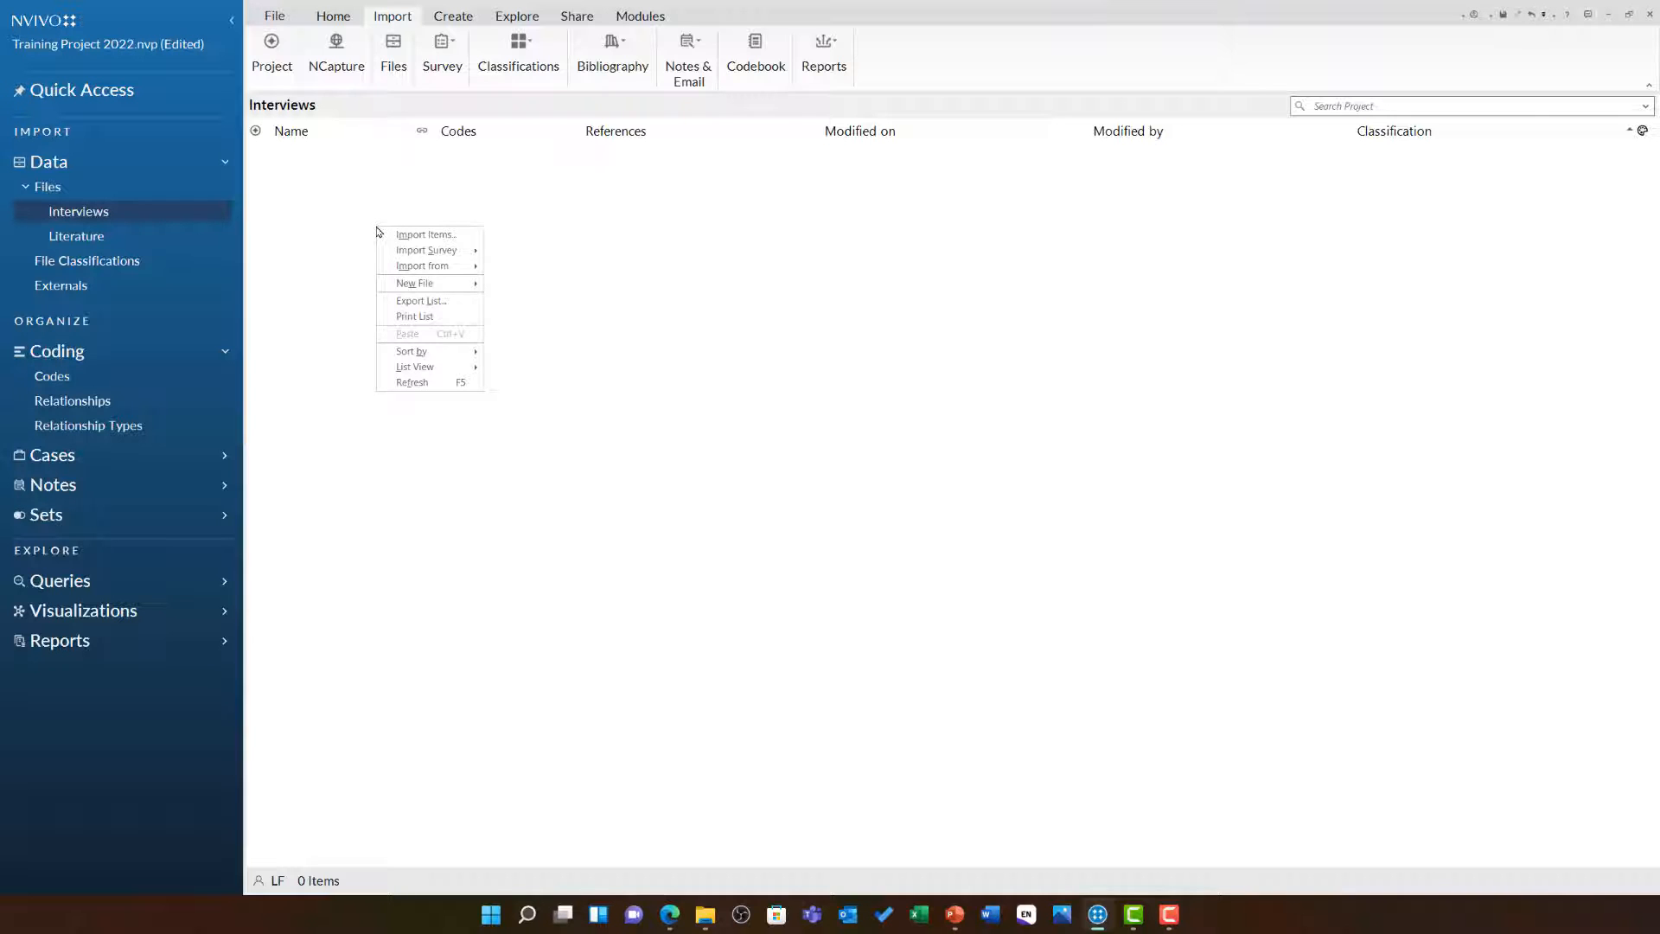
pyautogui.click(469, 239)
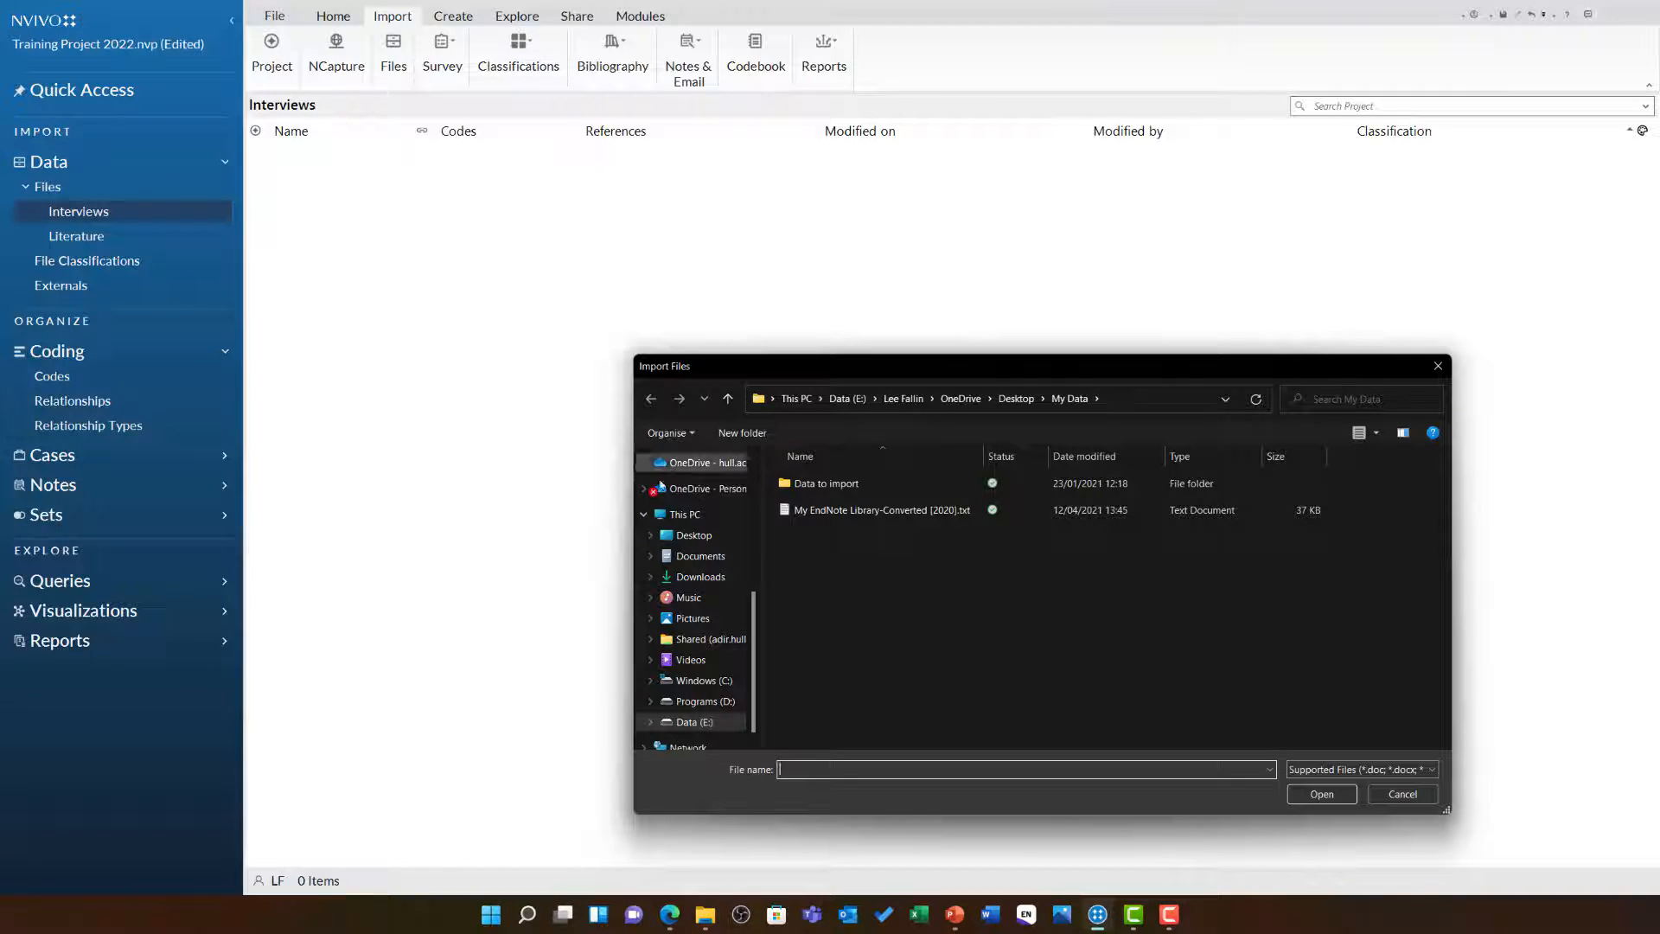
pyautogui.click(723, 542)
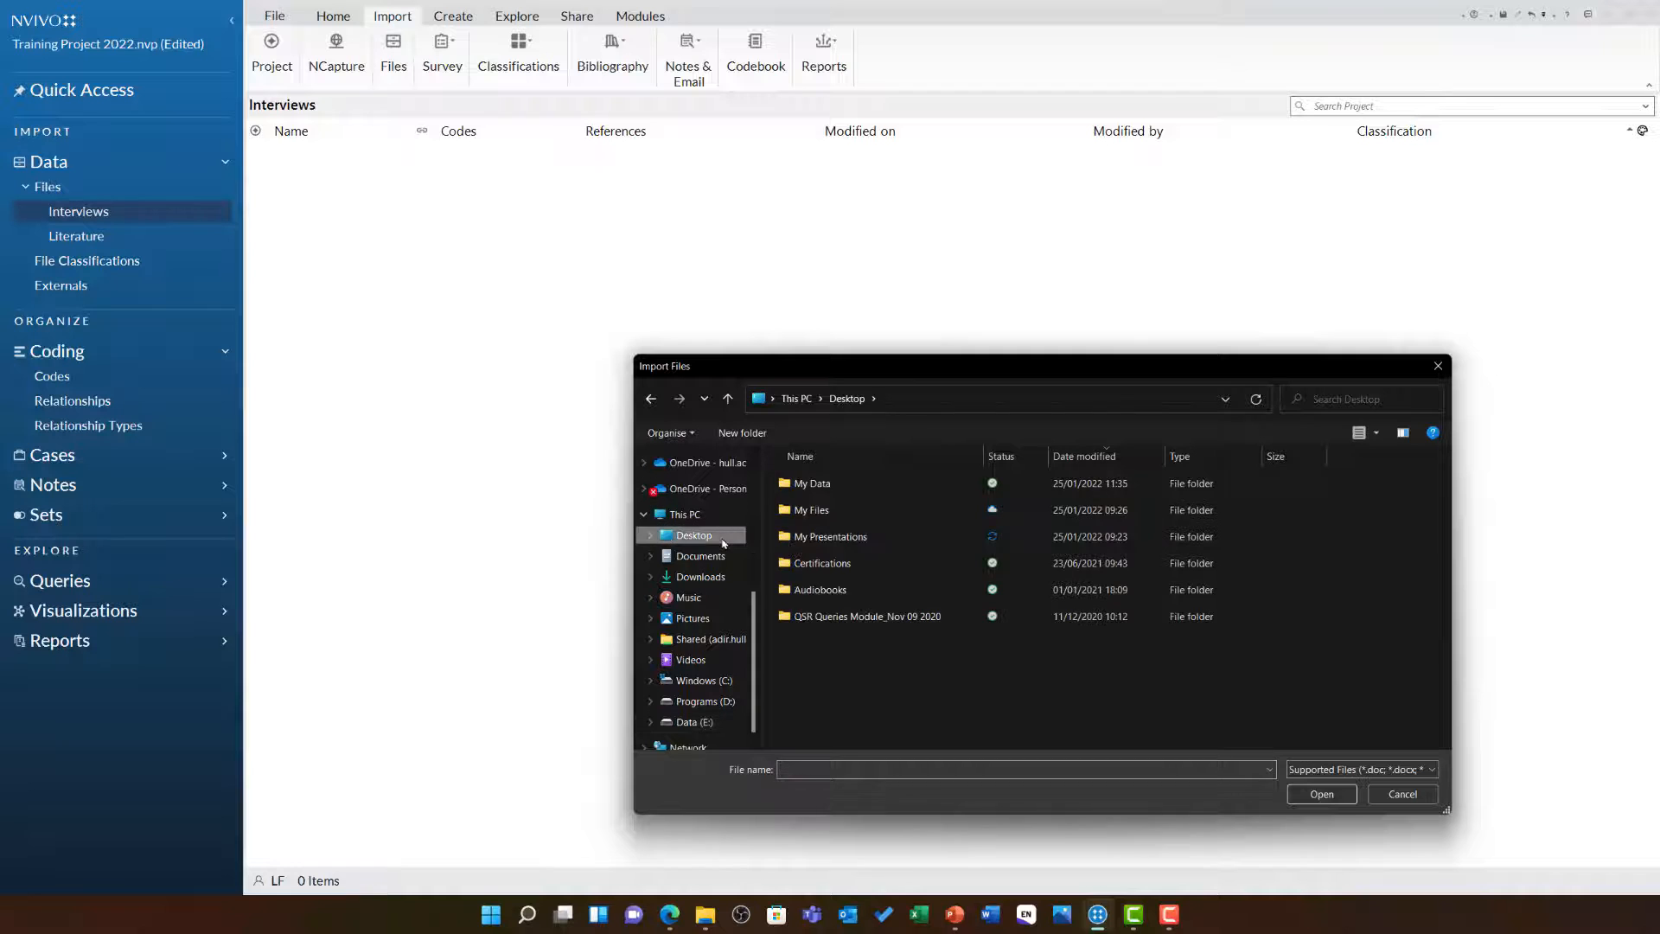
pyautogui.doubleClick(835, 490)
pyautogui.doubleClick(837, 489)
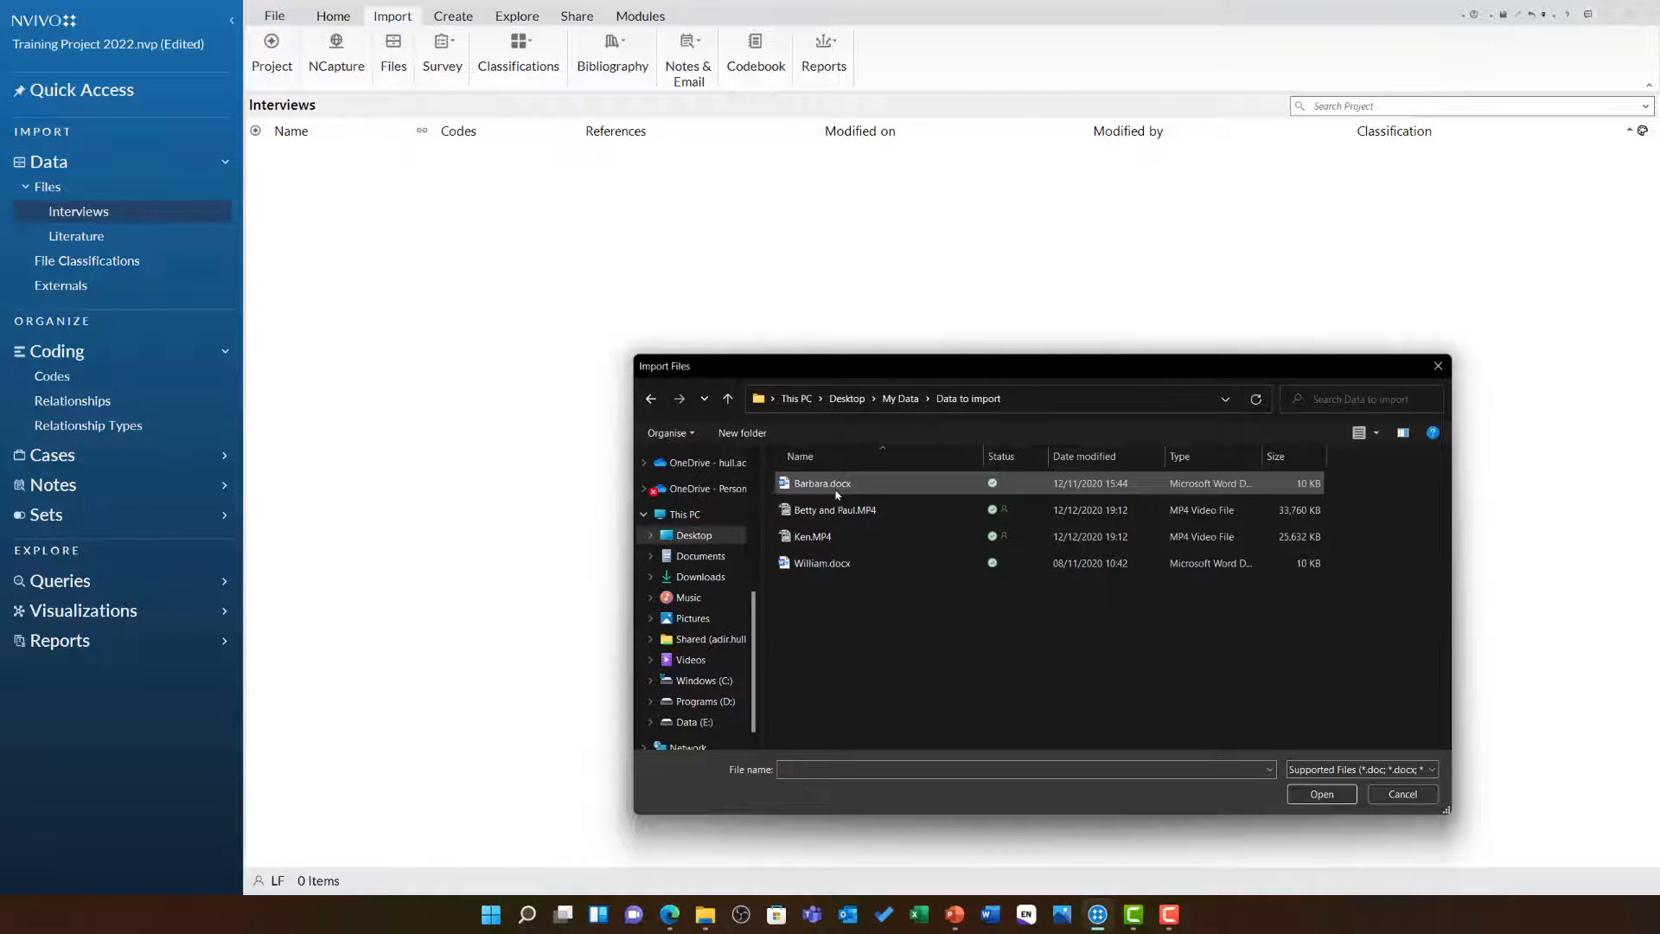
pyautogui.moveTo(828, 638); pyautogui.dragTo(849, 457)
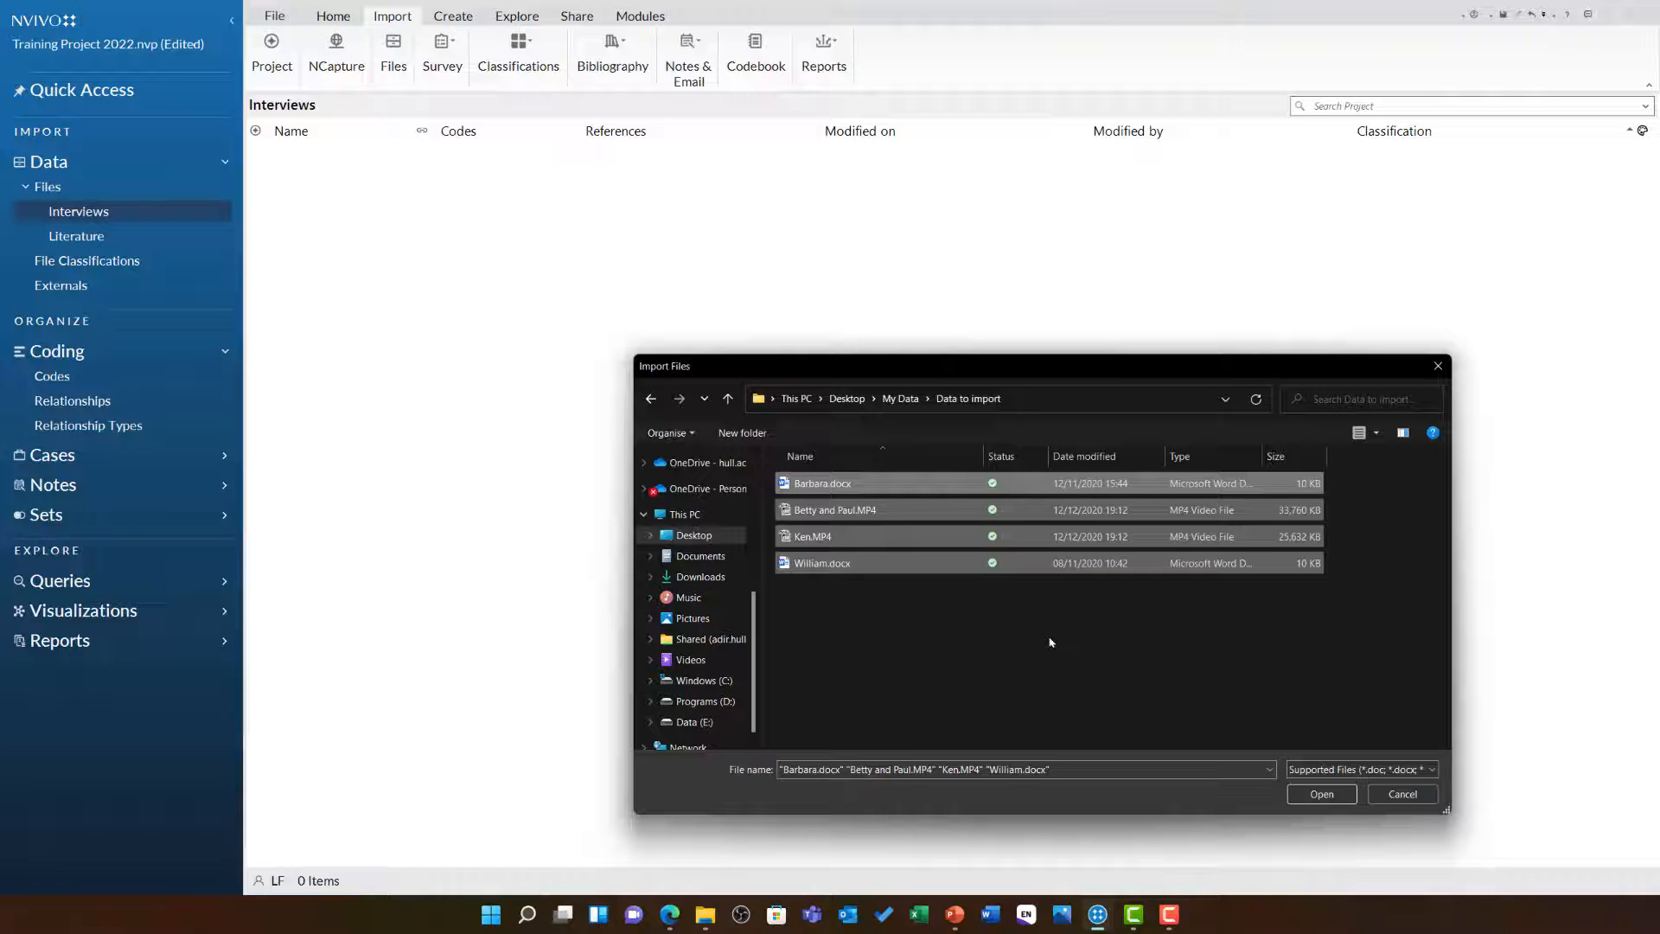
pyautogui.click(1345, 797)
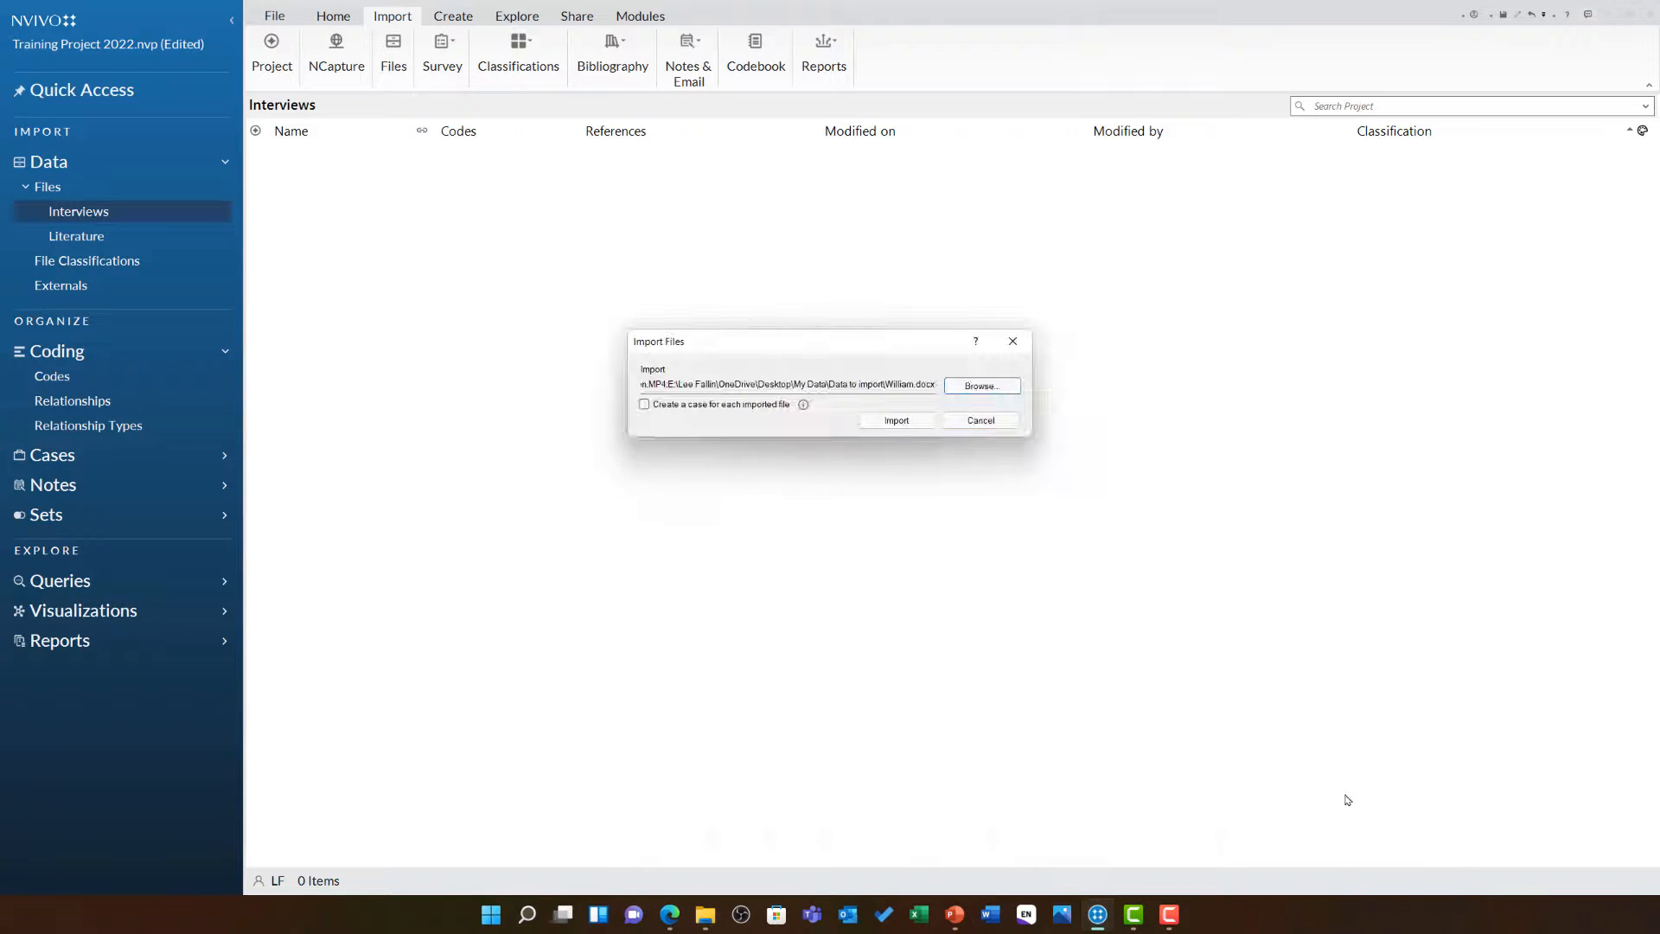
pyautogui.click(897, 421)
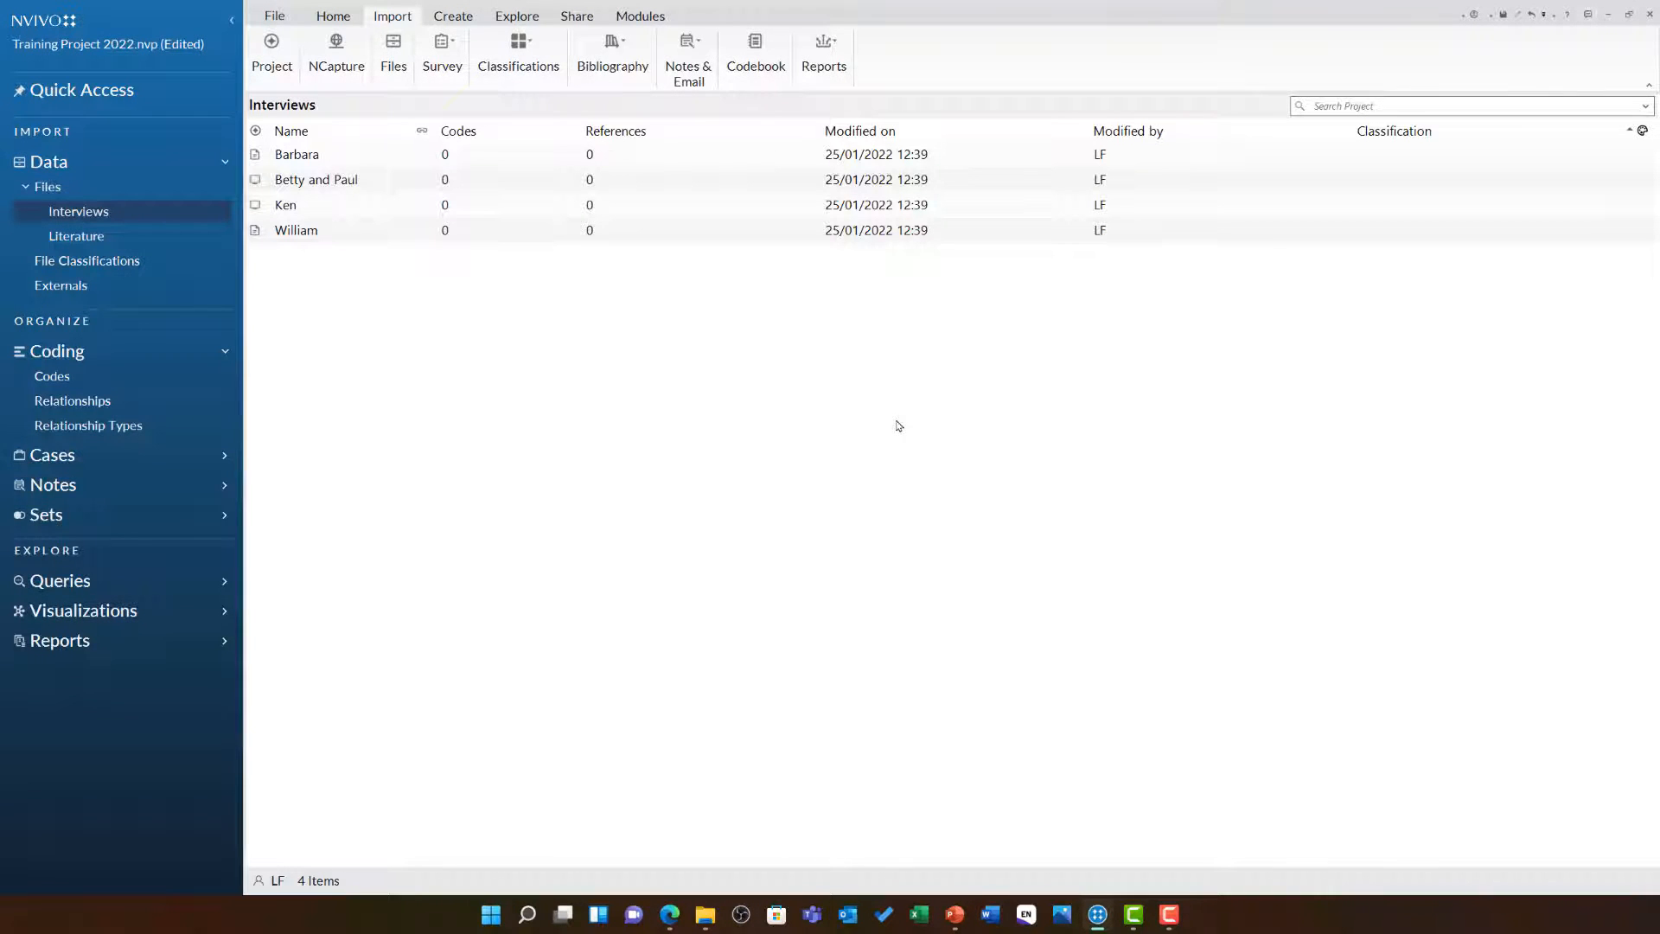
# Open each of the four imported interview files and switch between their tabs to review them
pyautogui.click(350, 161)
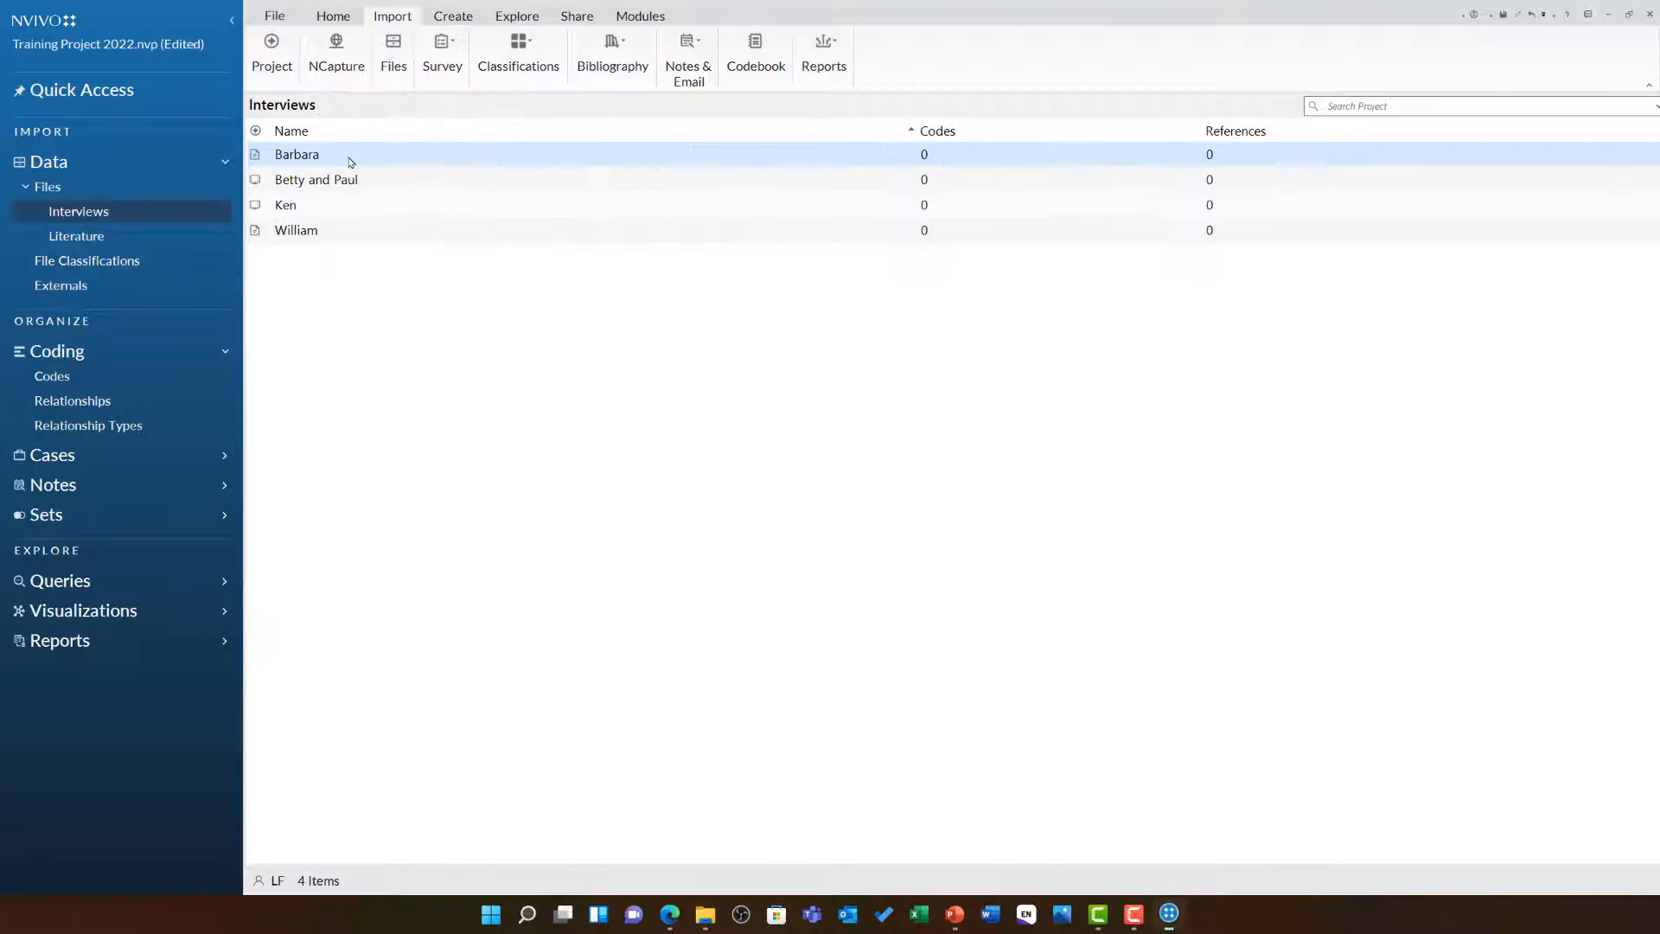
pyautogui.doubleClick(350, 161)
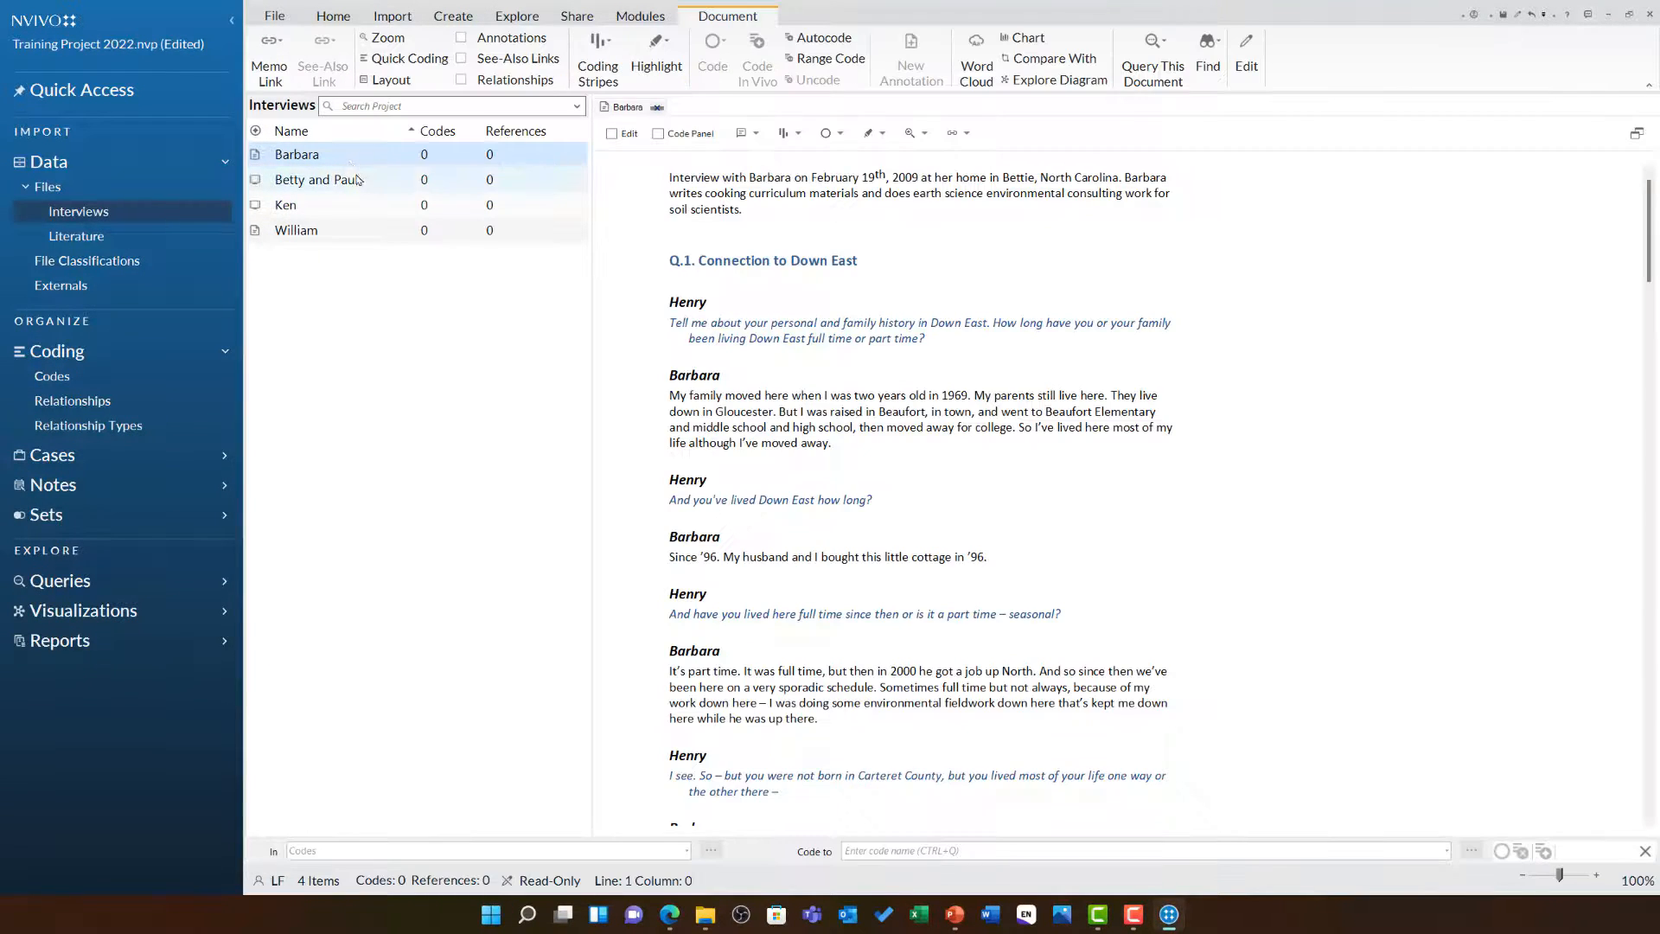
pyautogui.click(356, 179)
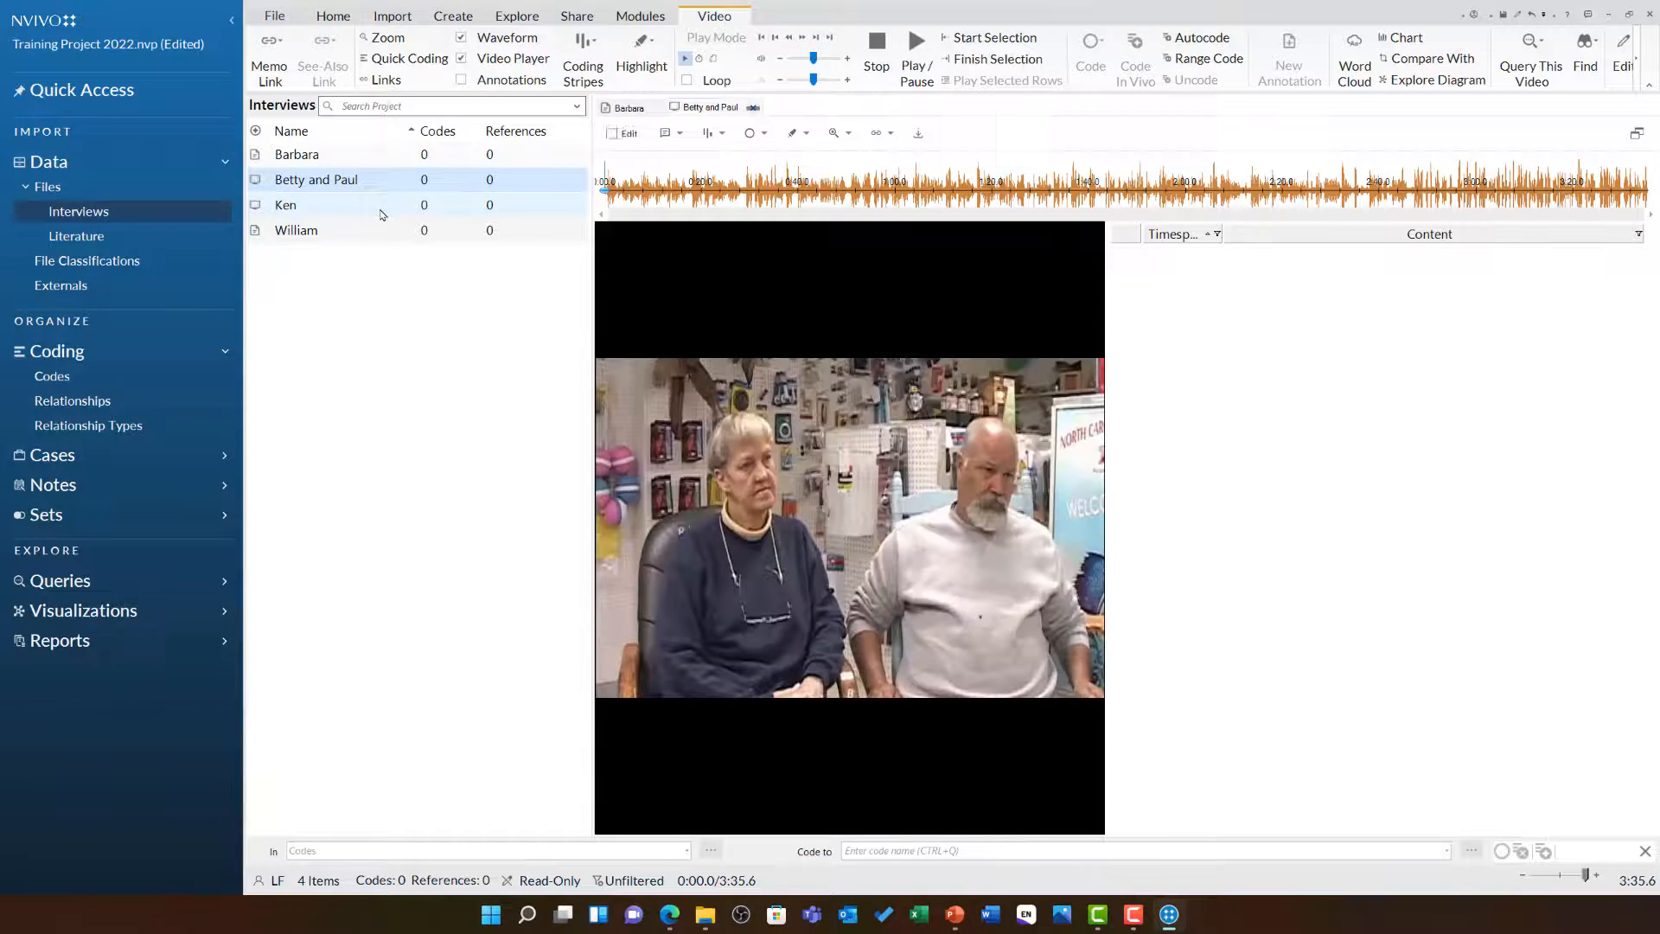
pyautogui.doubleClick(381, 207)
pyautogui.doubleClick(400, 231)
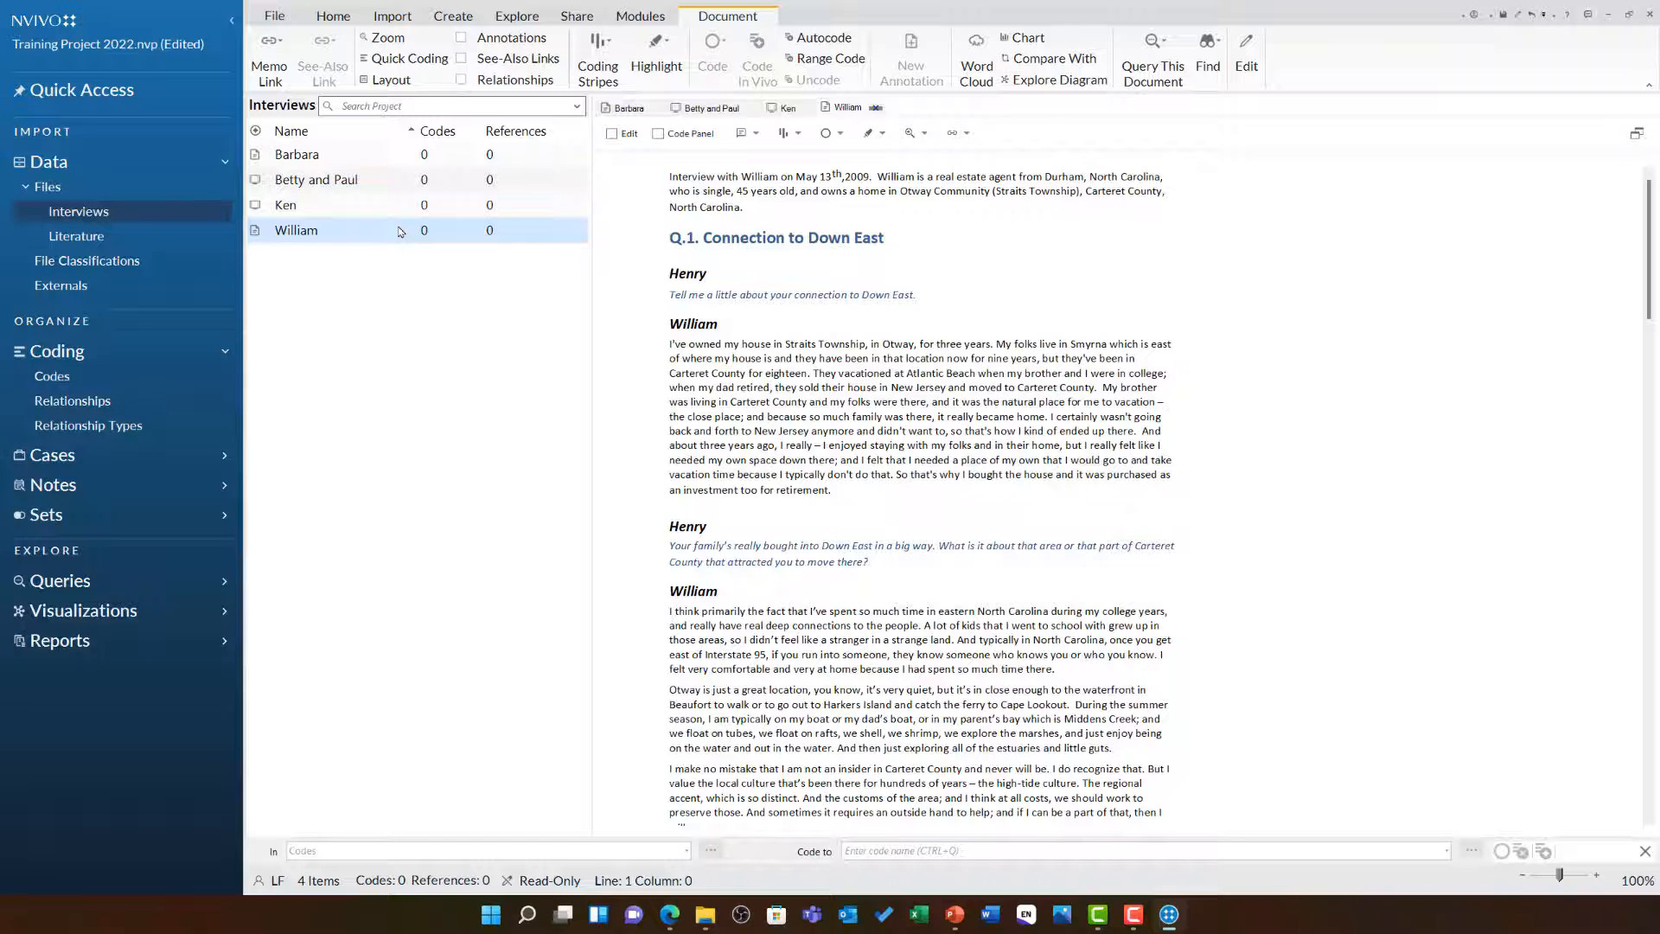
pyautogui.click(624, 111)
pyautogui.click(697, 111)
pyautogui.click(786, 109)
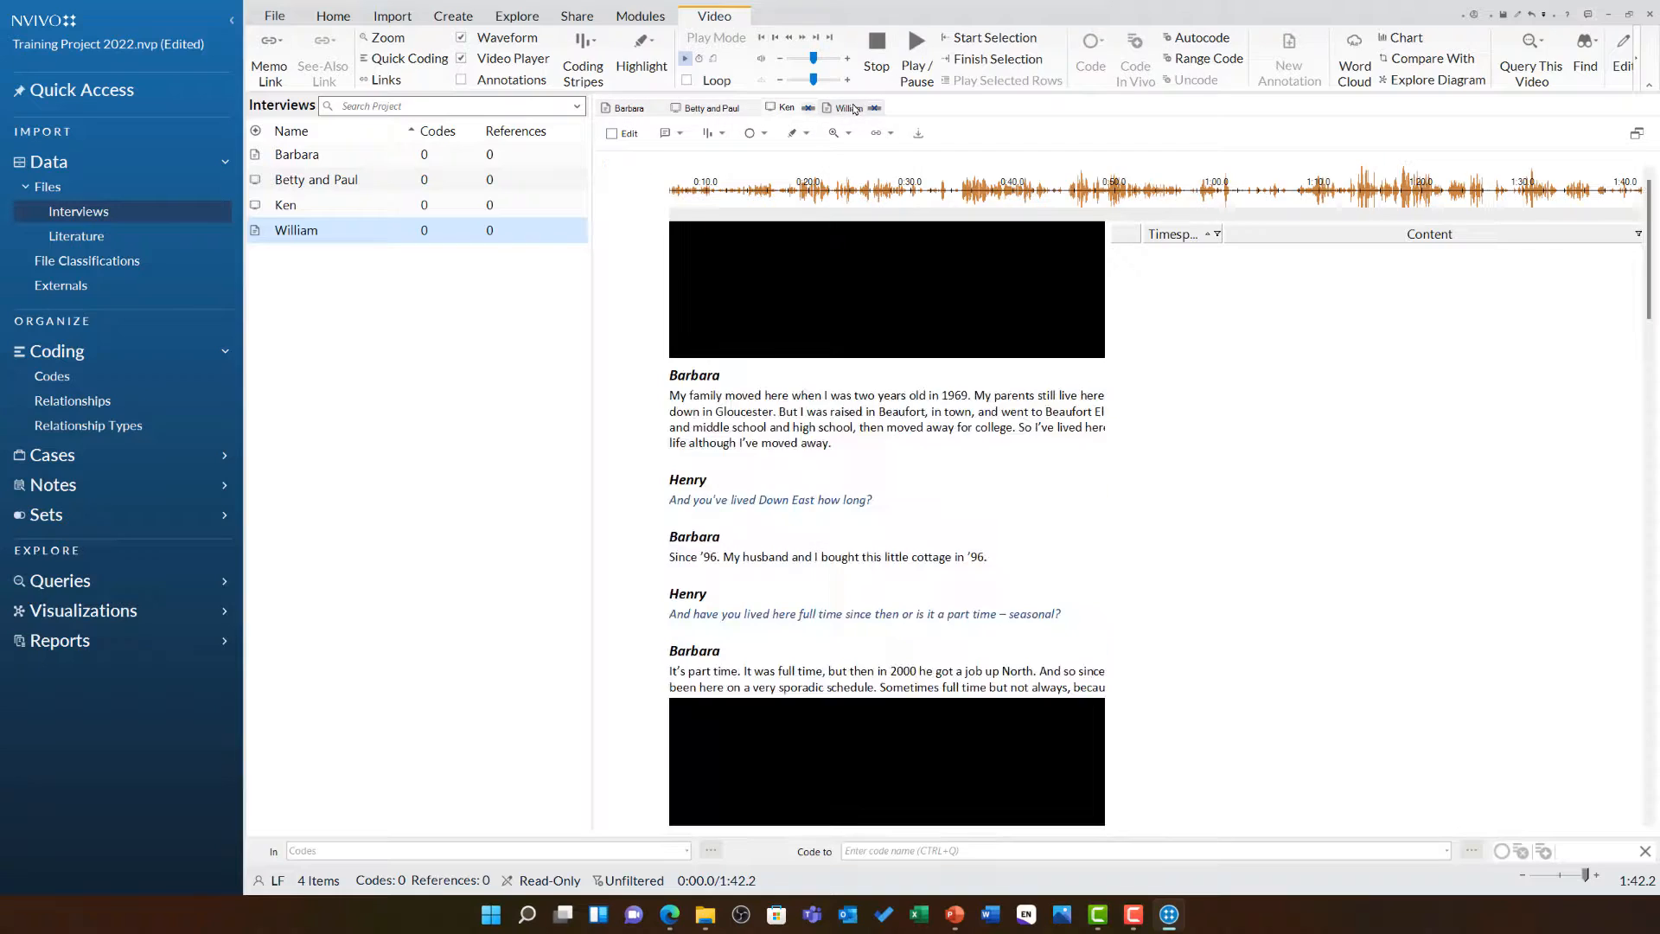
pyautogui.click(854, 108)
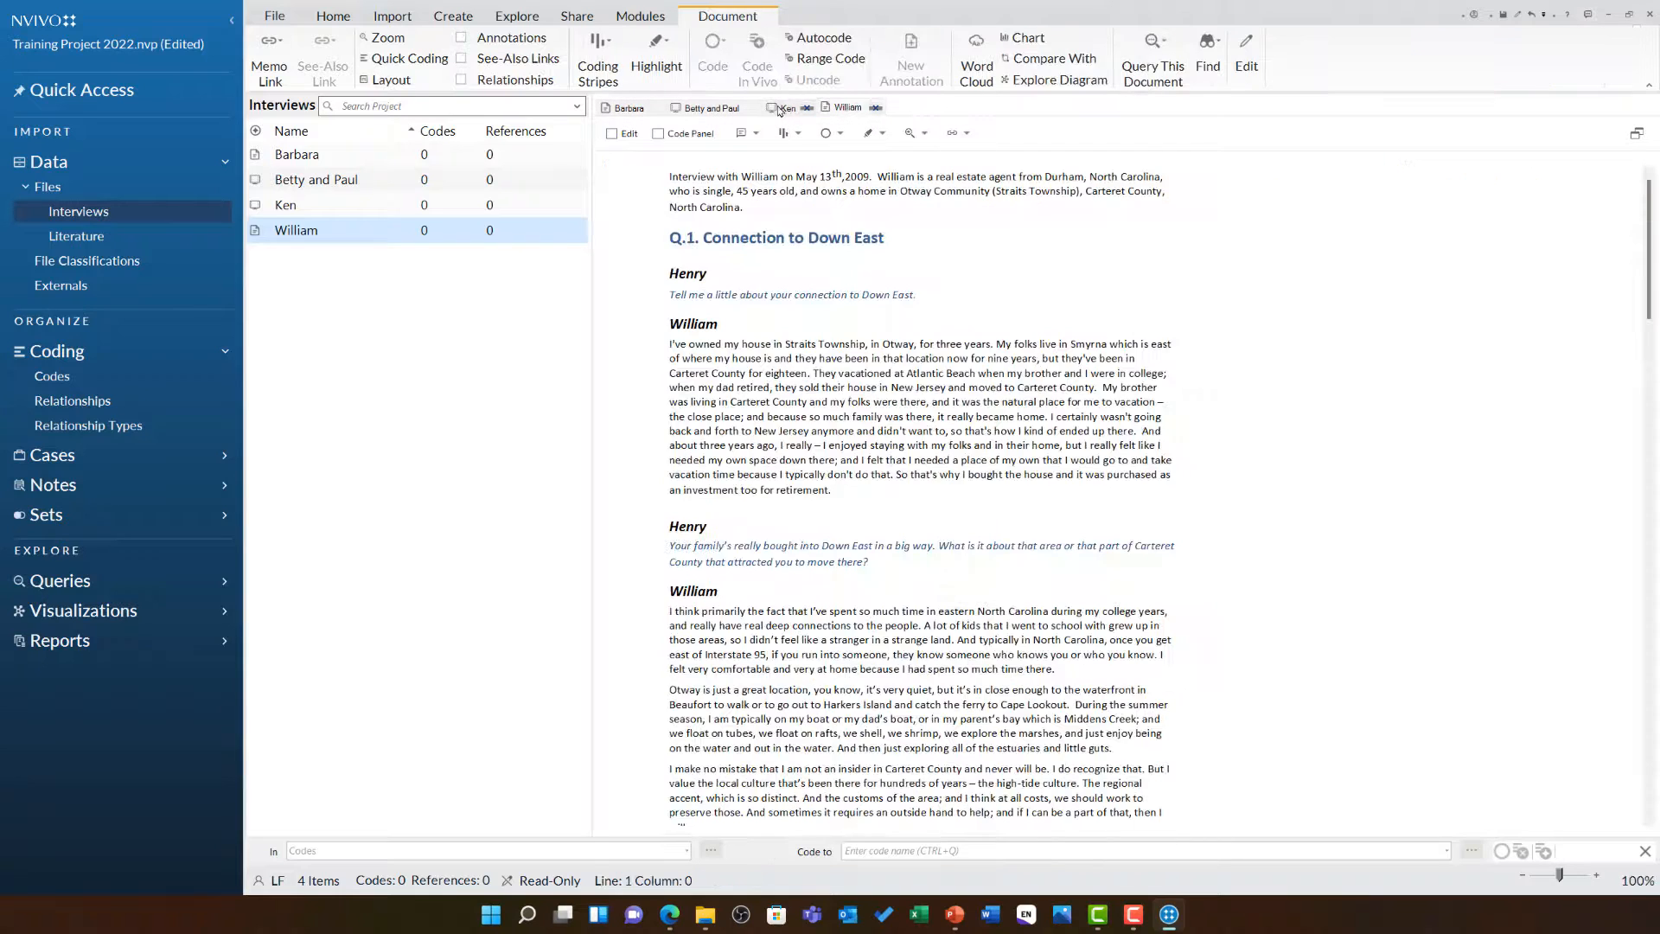
pyautogui.click(705, 110)
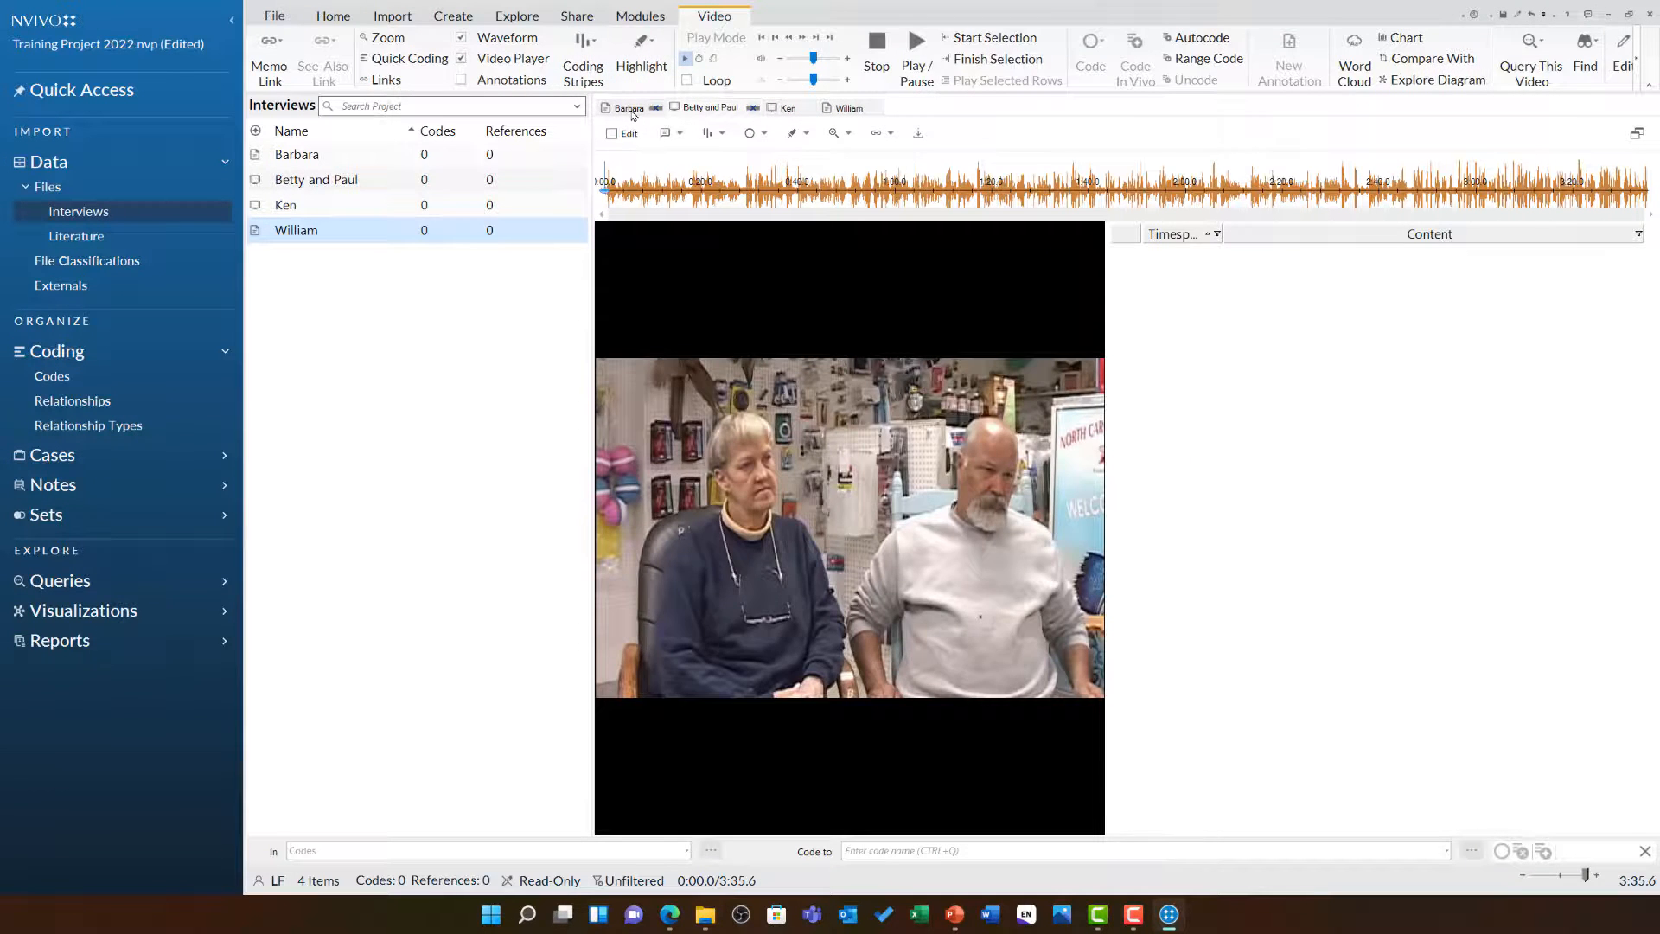
pyautogui.click(630, 110)
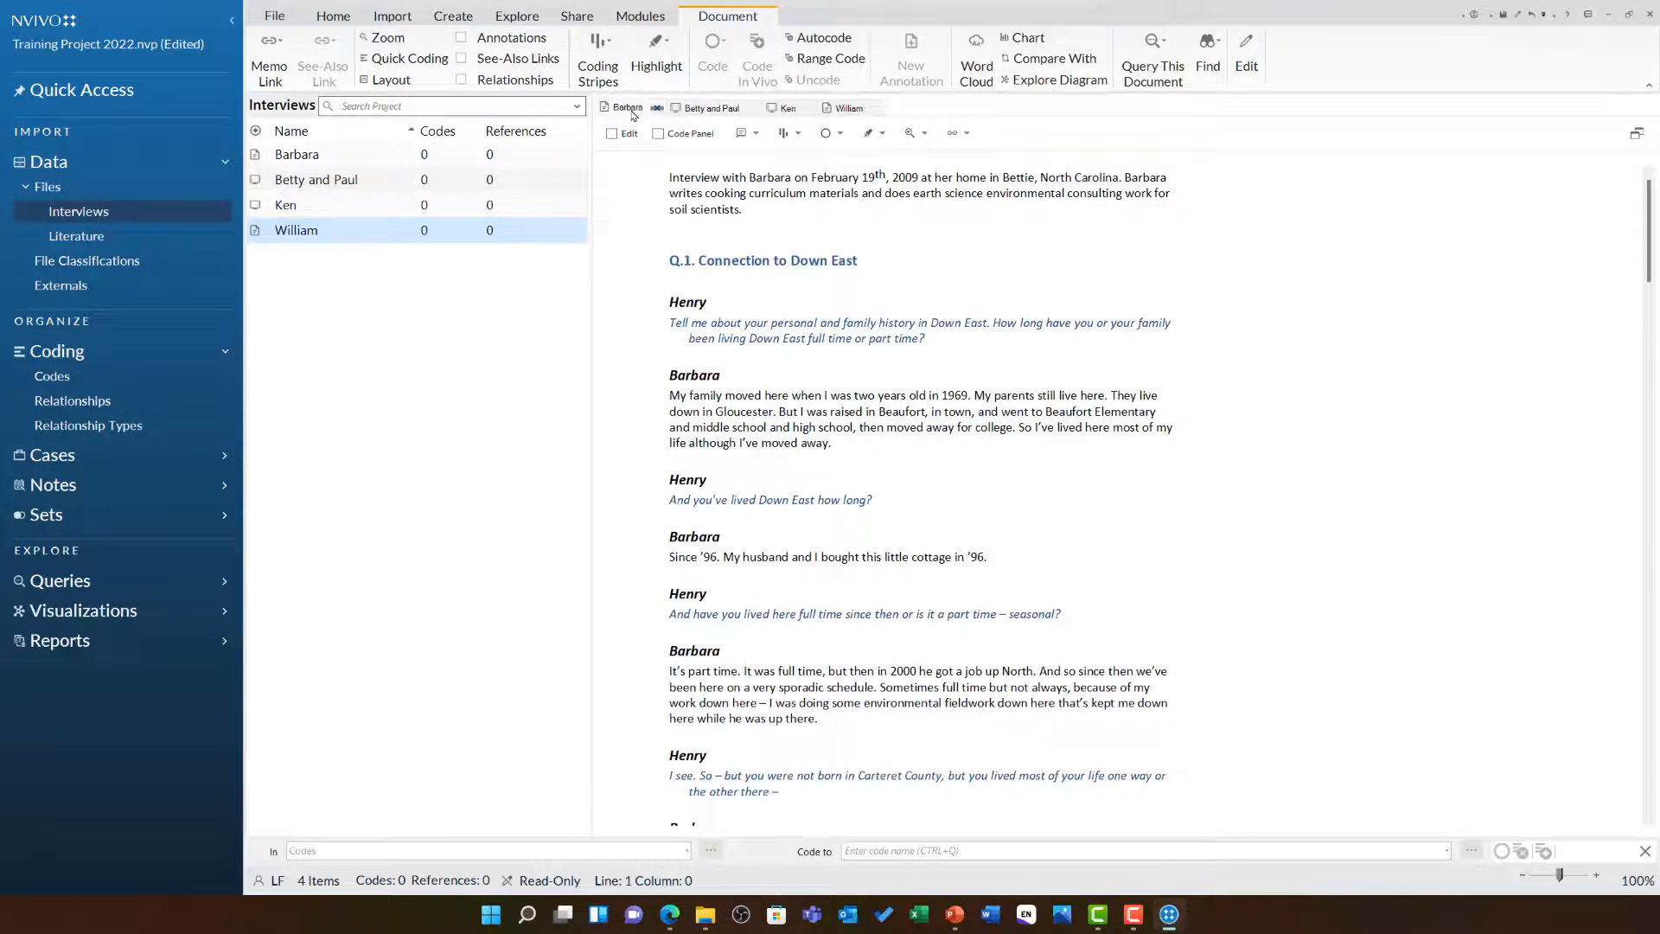
# Close all the open file tabs
pyautogui.rightClick(632, 115)
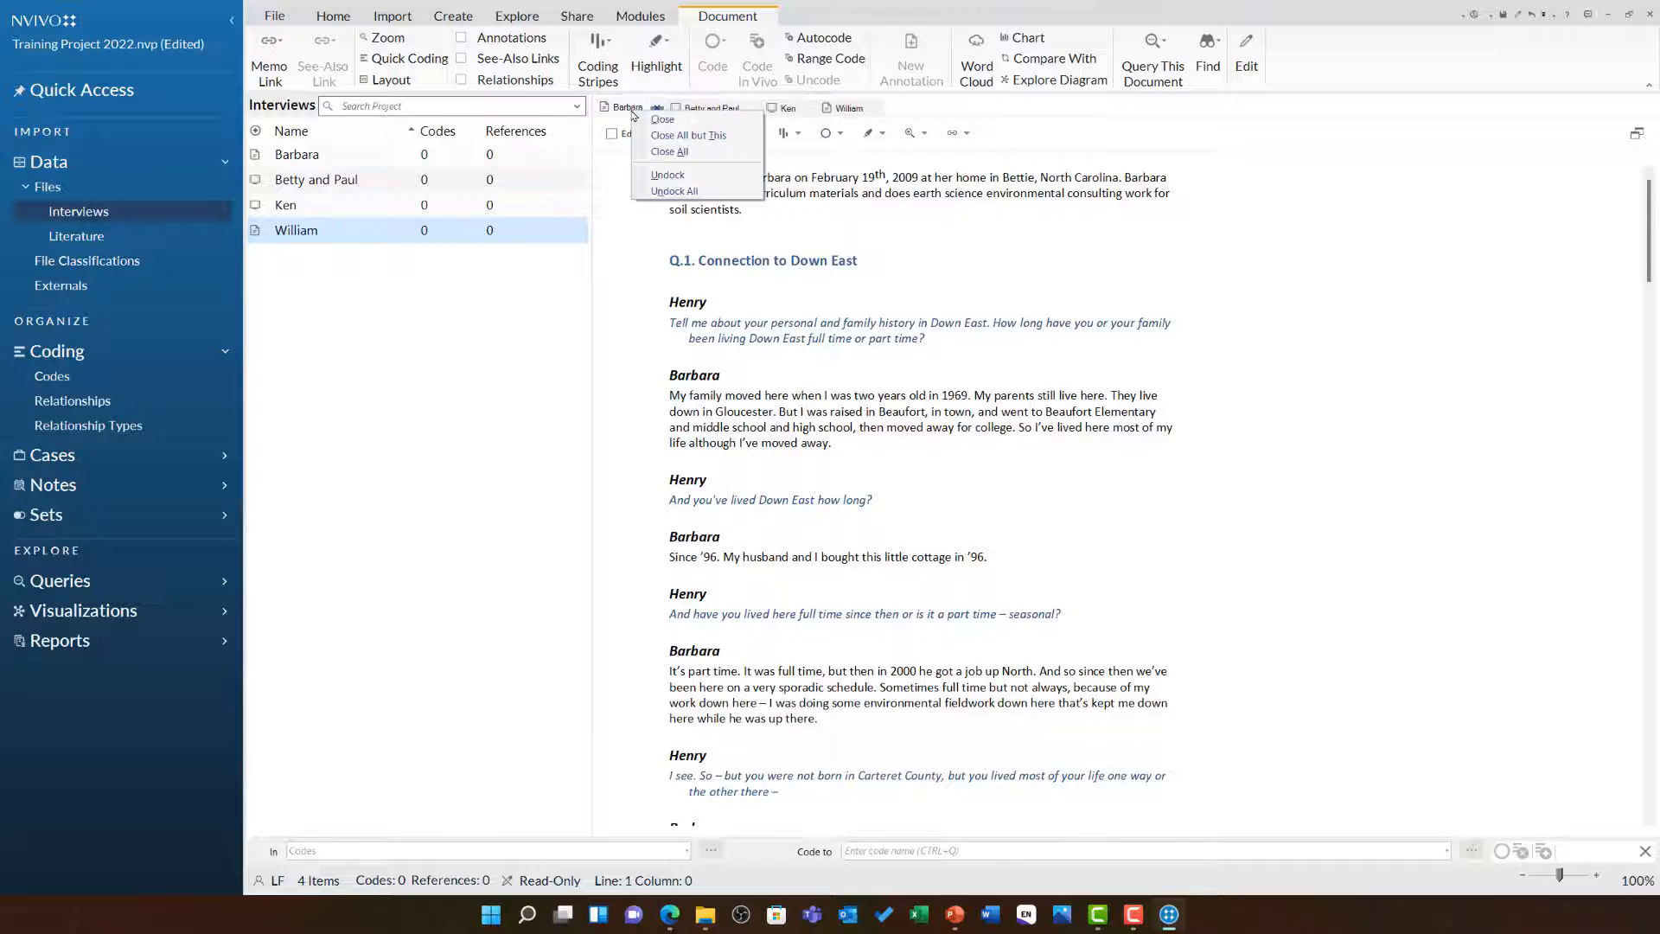
pyautogui.click(733, 136)
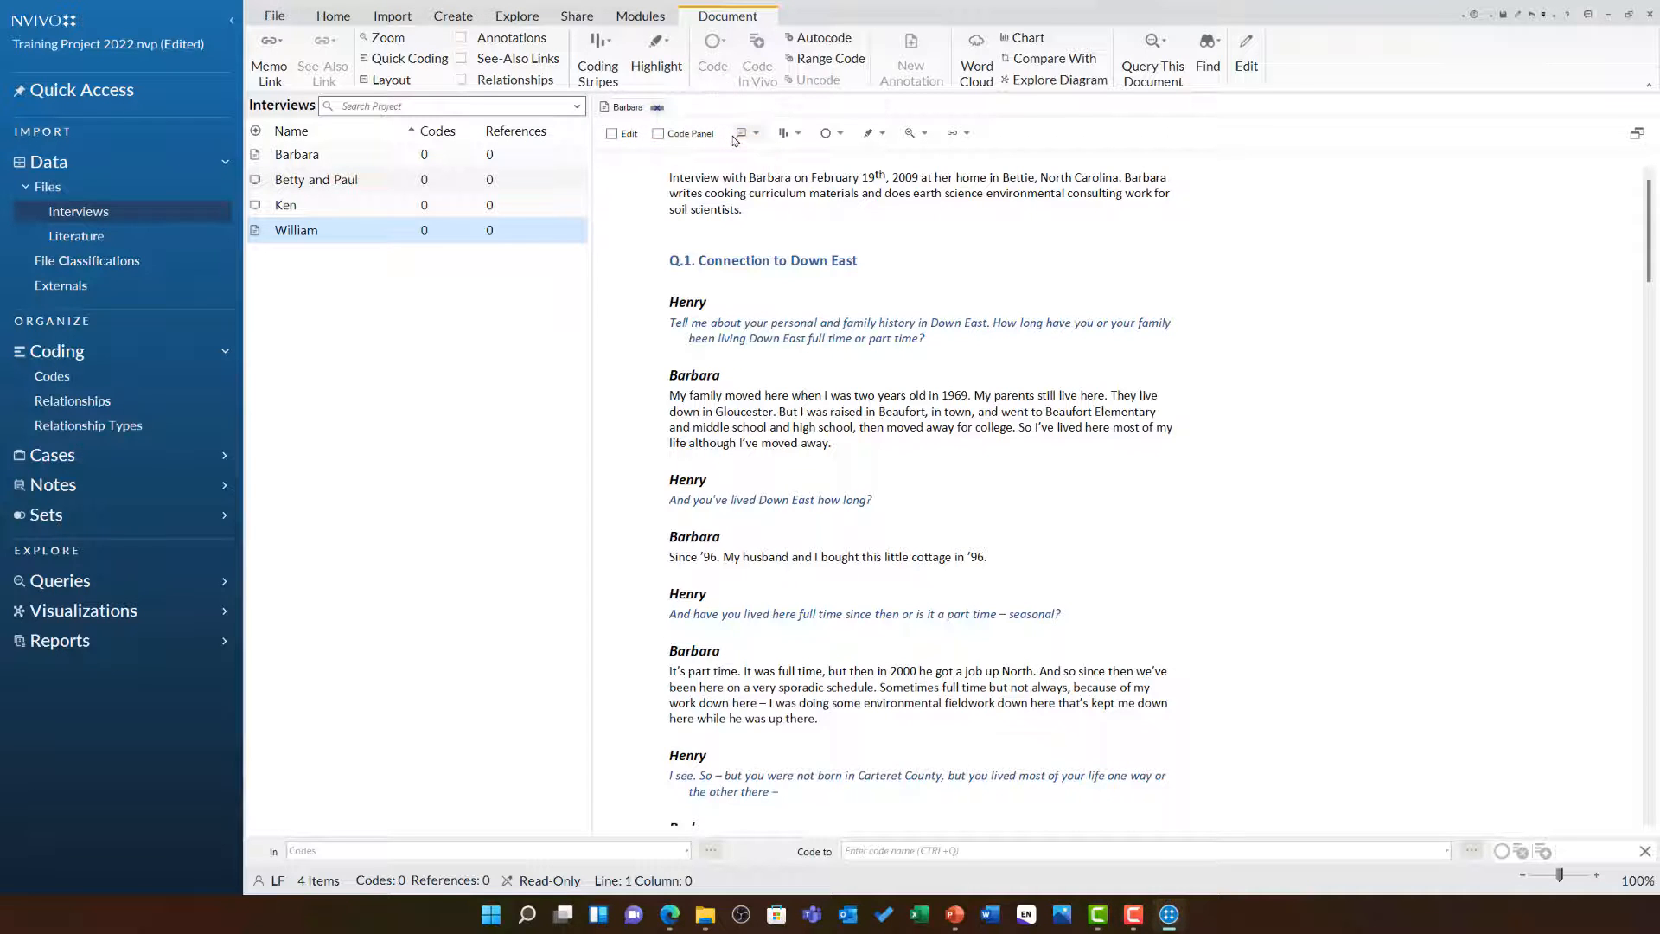
pyautogui.click(657, 107)
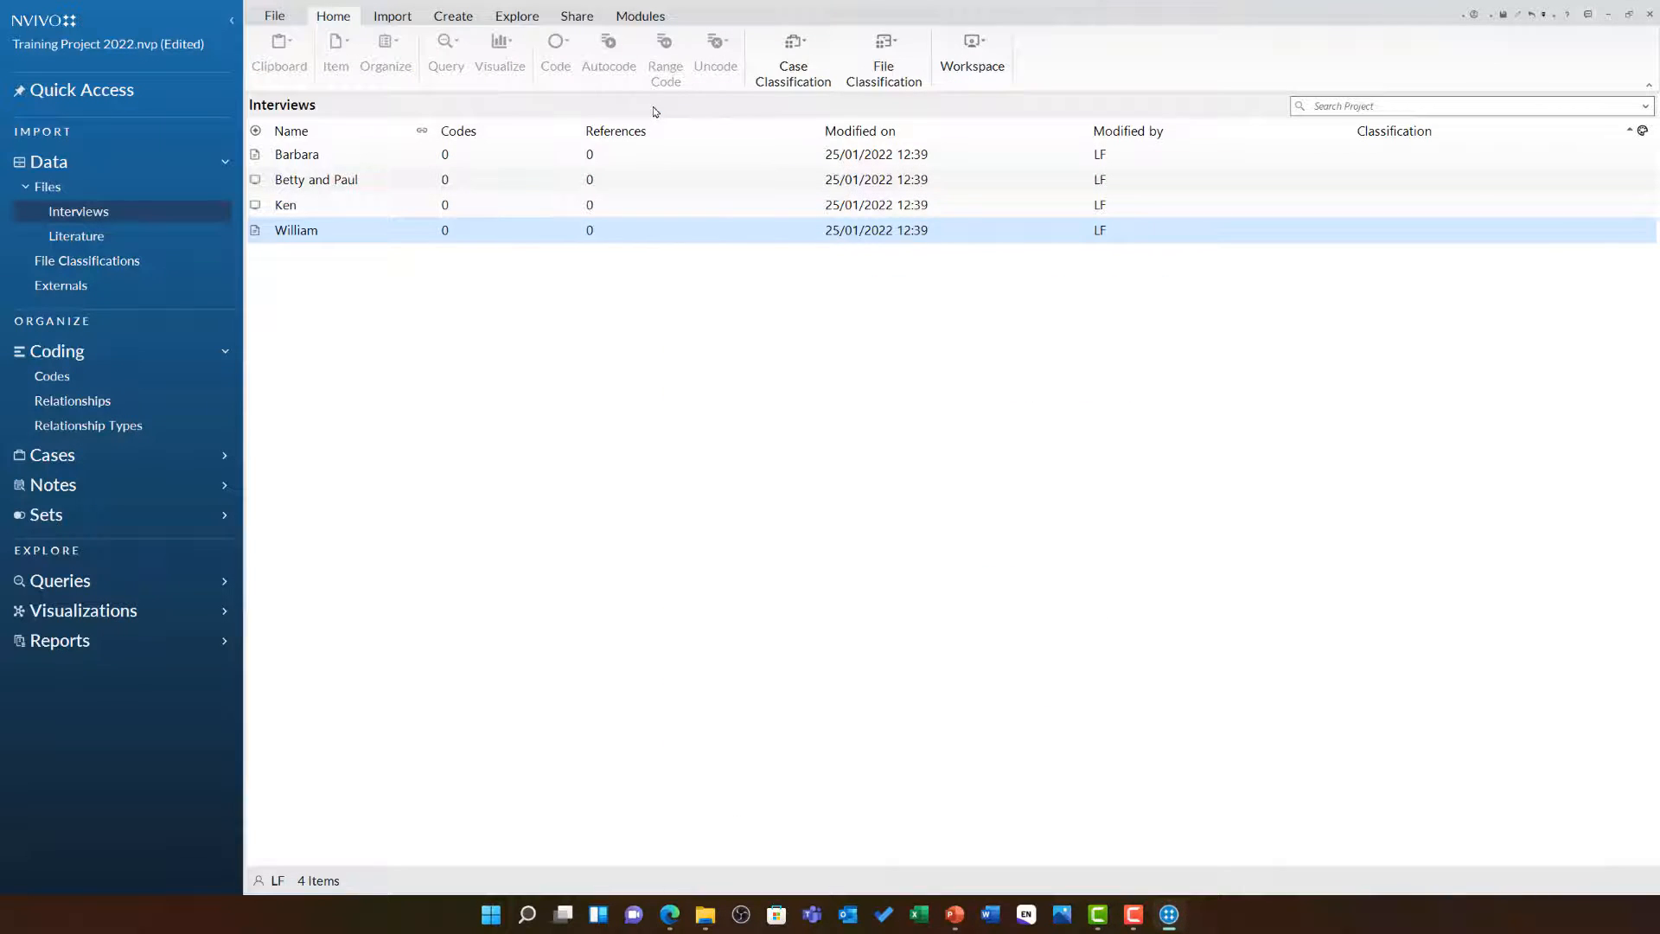
# Rename the Betty and Paul video to Betty & Paul in its video properties
pyautogui.rightClick(354, 186)
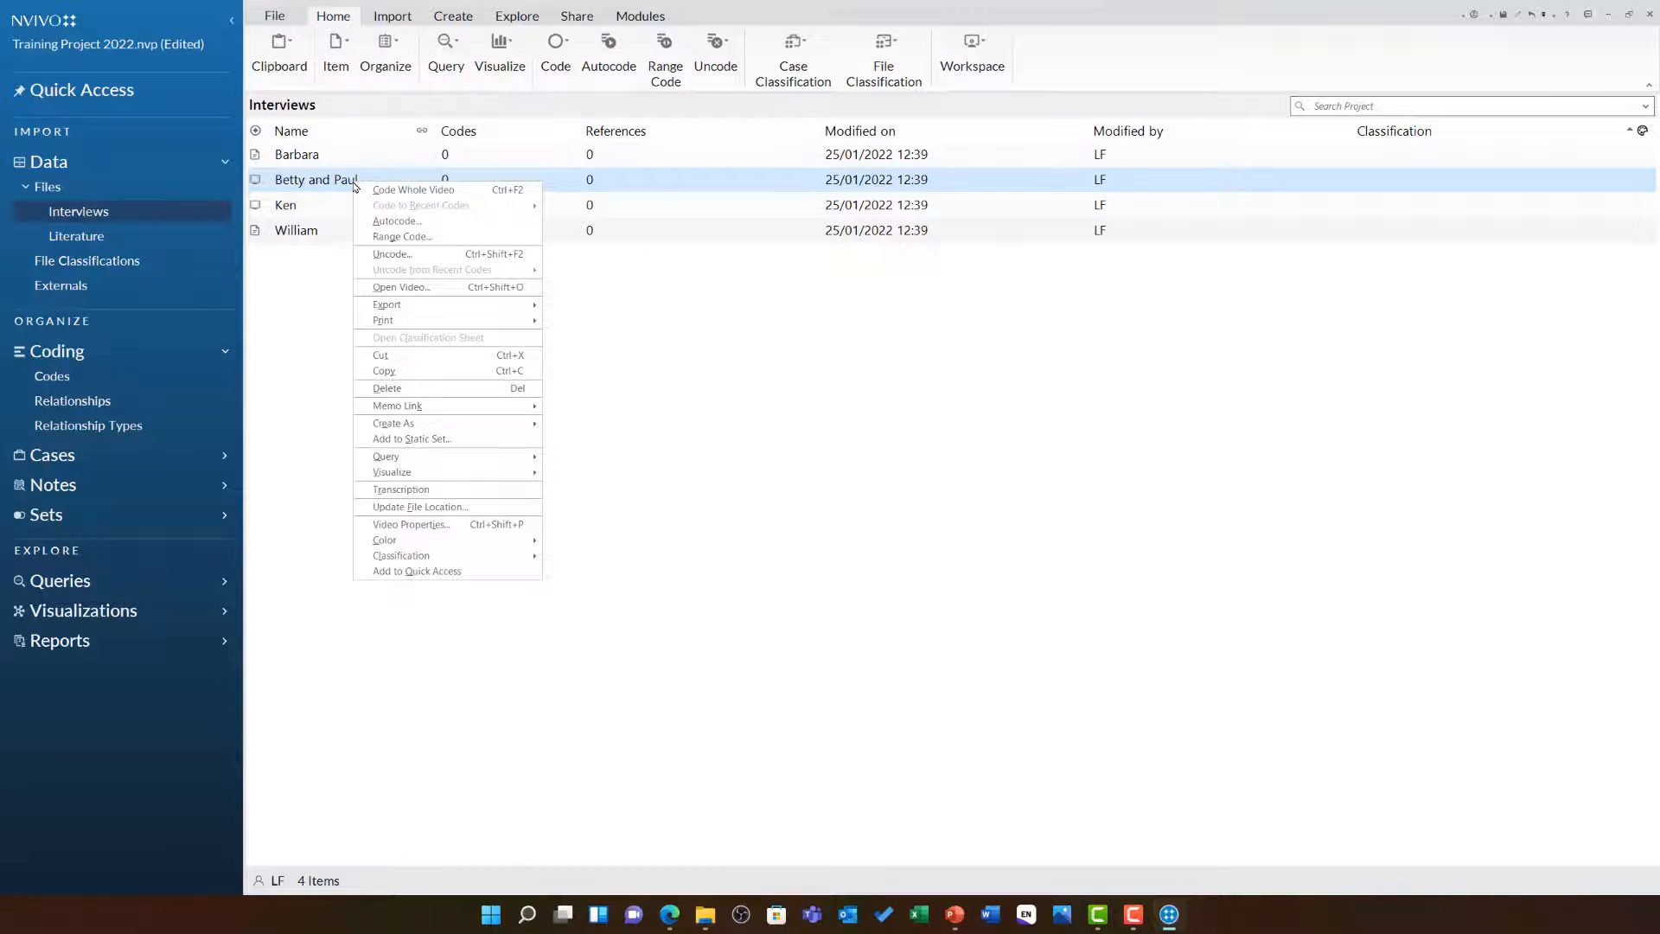
pyautogui.click(503, 529)
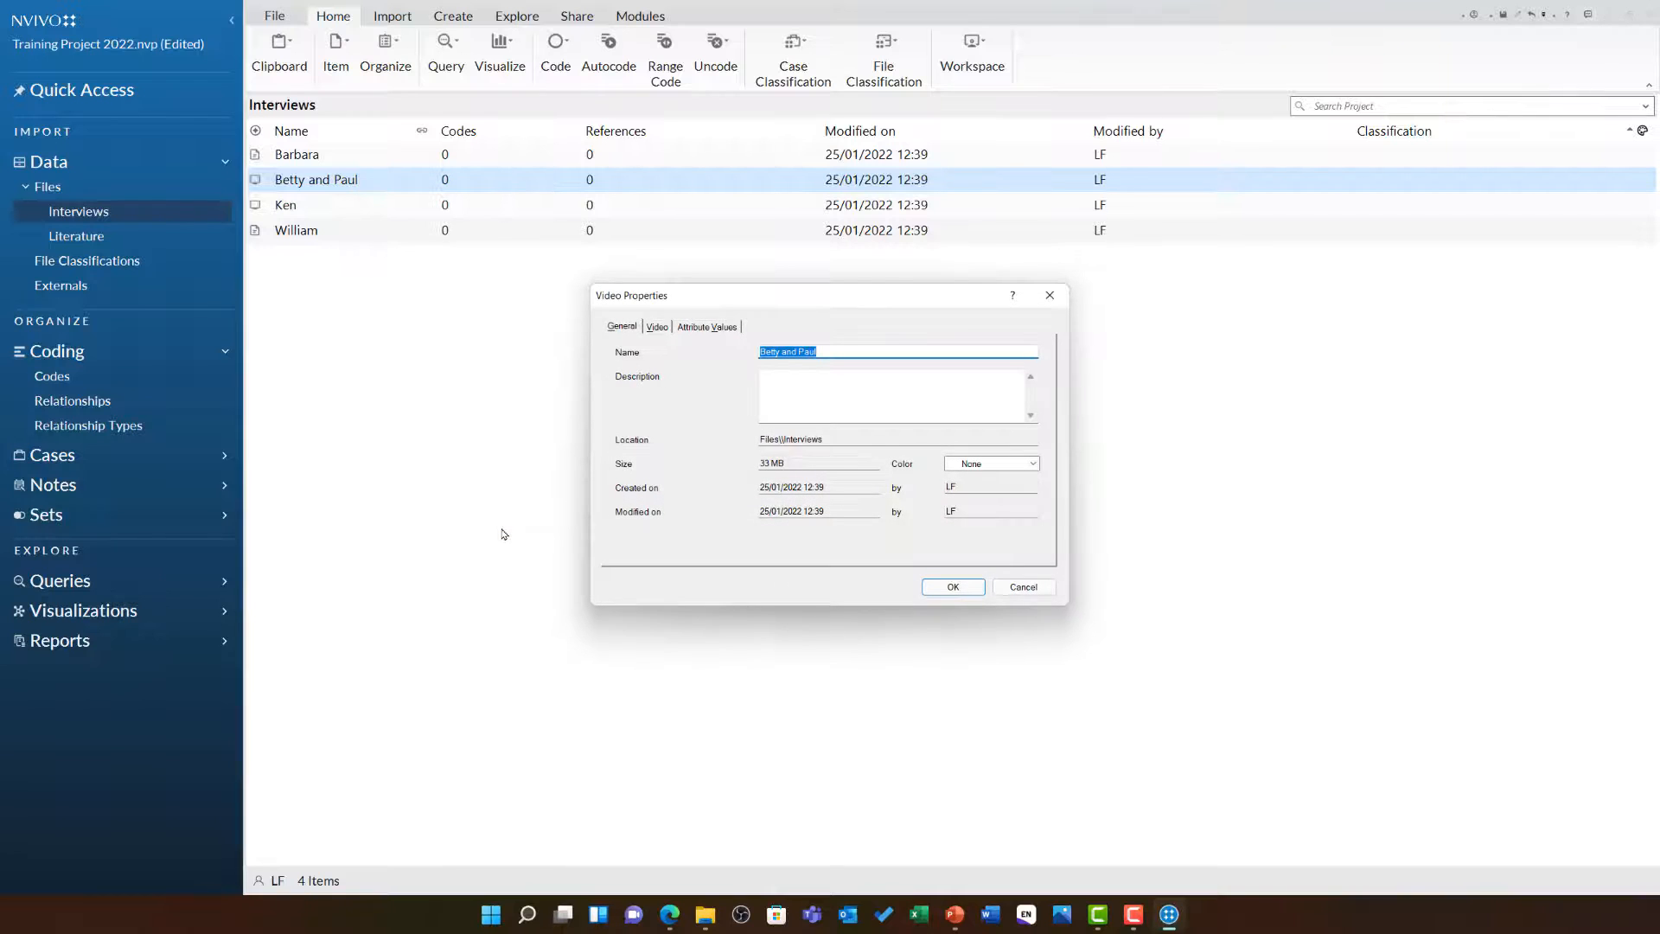
pyautogui.click(797, 352)
pyautogui.press('BackSpace')
pyautogui.press('BackSpace')
pyautogui.press('BackSpace')
pyautogui.write('&')
pyautogui.click(964, 583)
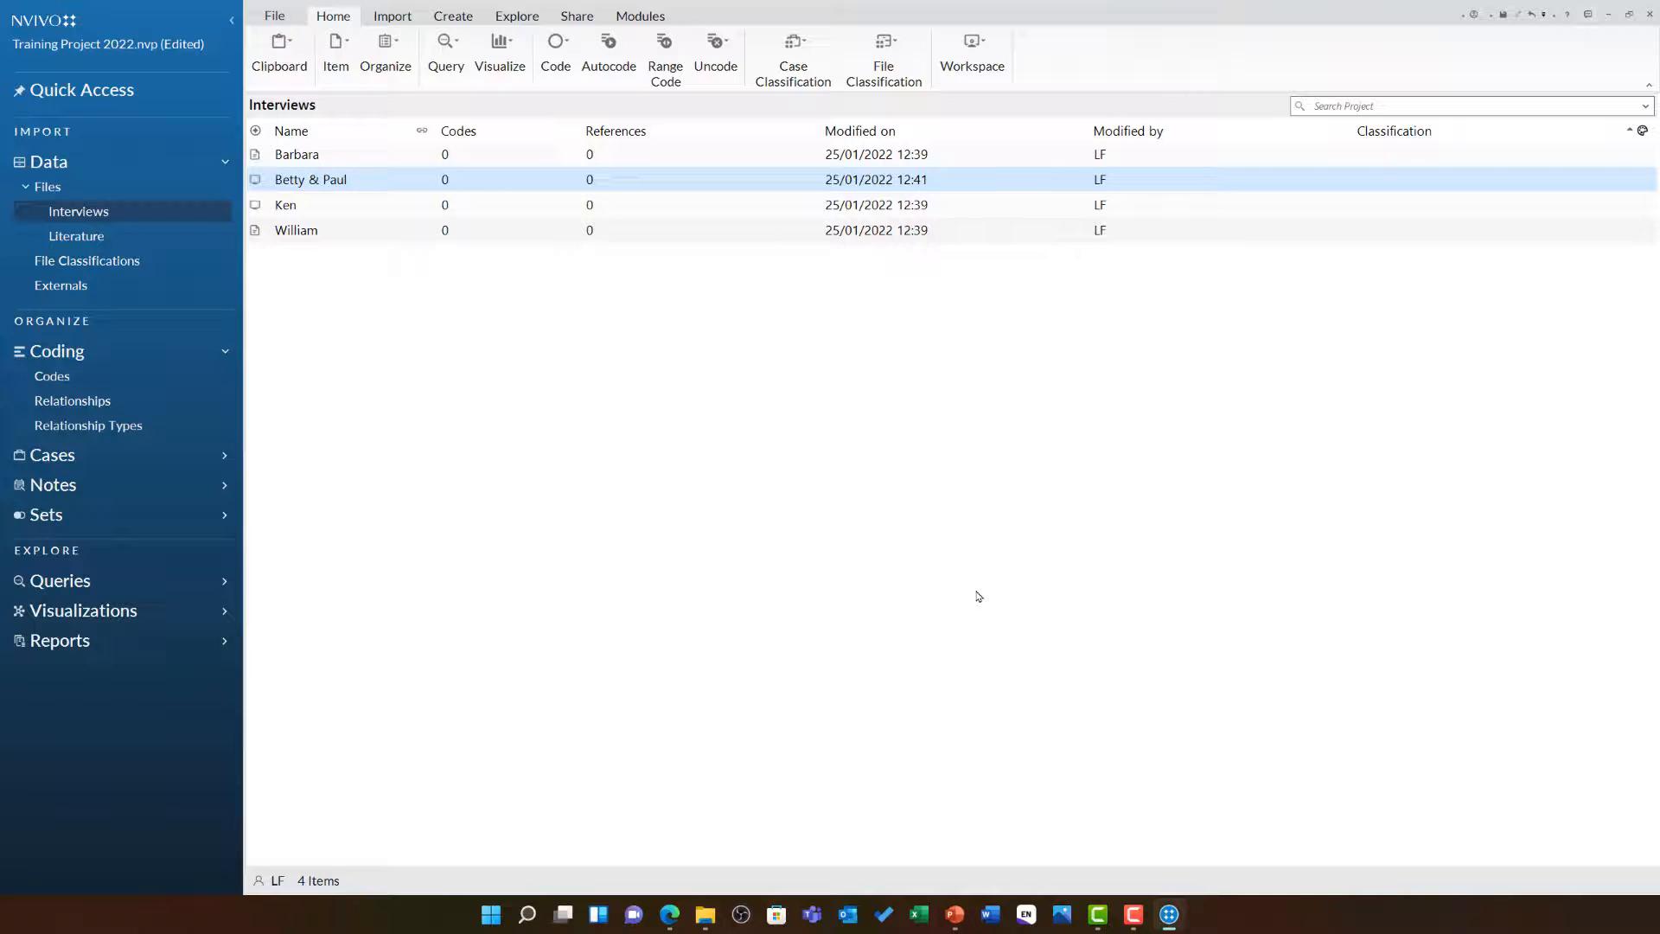
pyautogui.rightClick(418, 324)
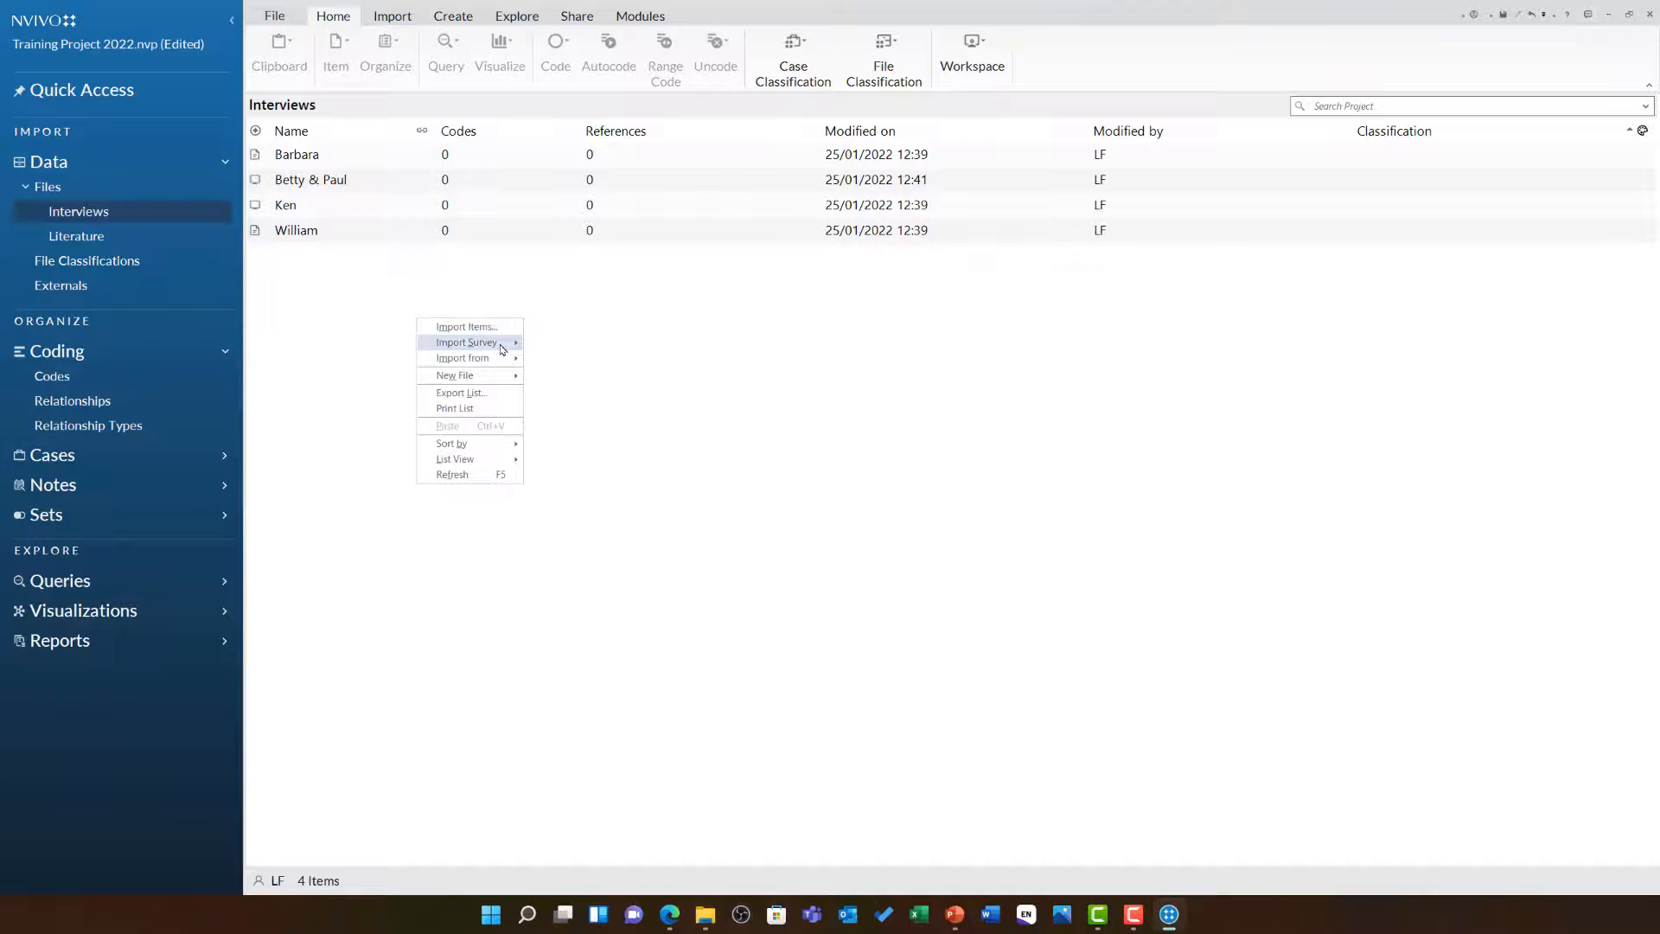
pyautogui.moveTo(502, 348)
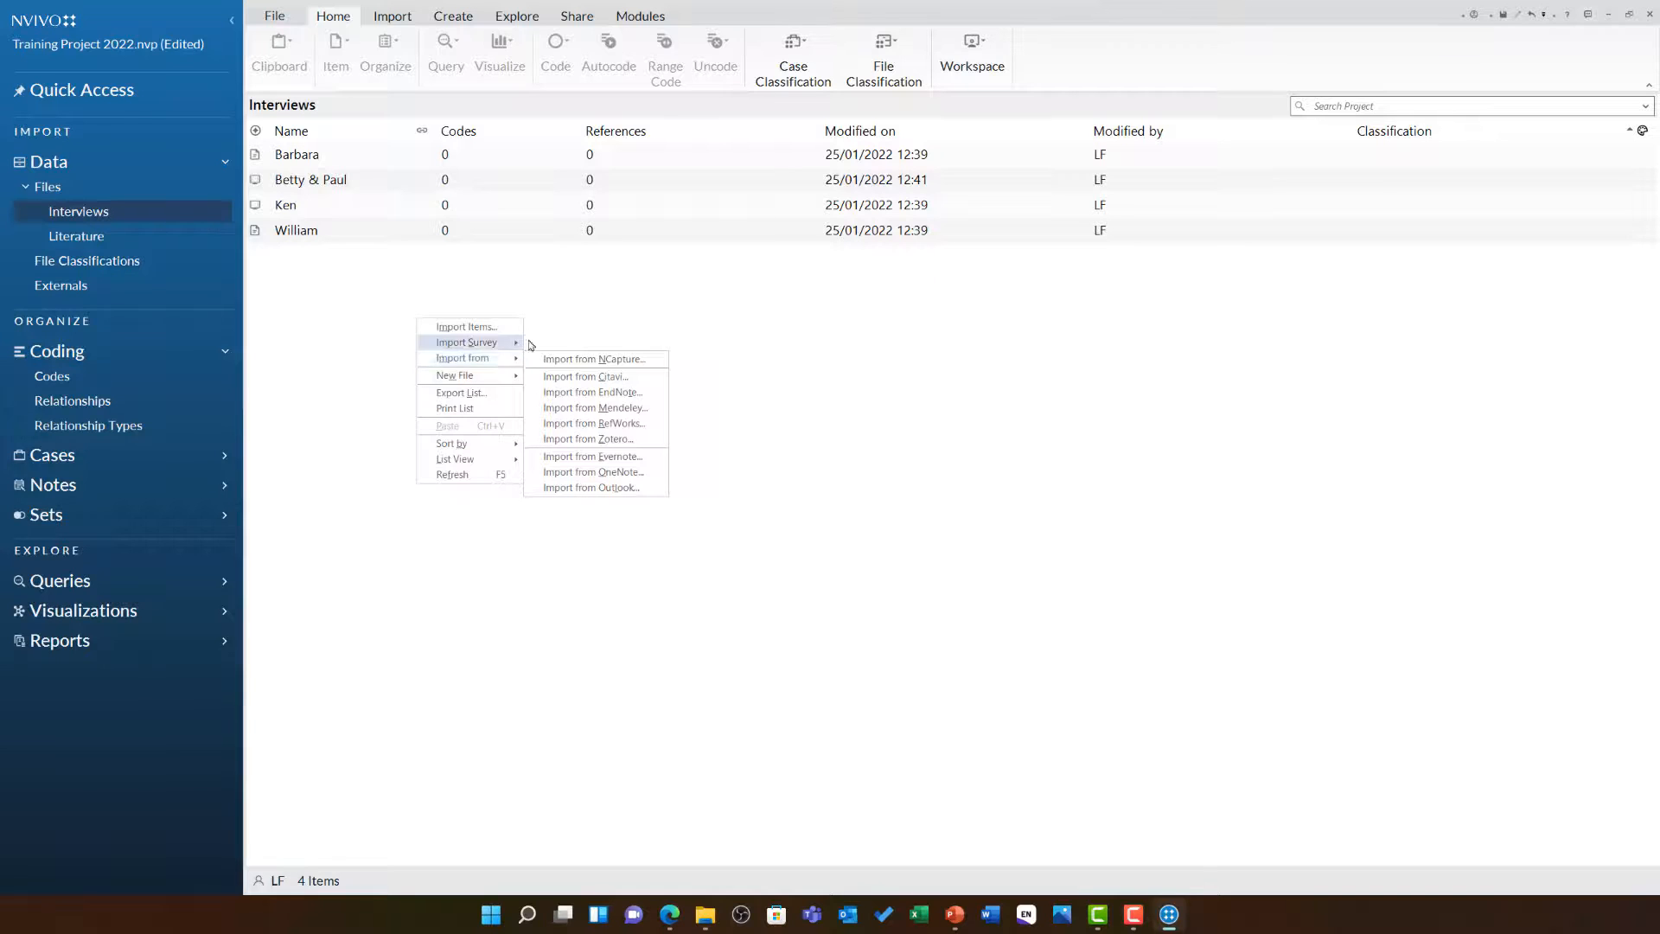
pyautogui.click(588, 316)
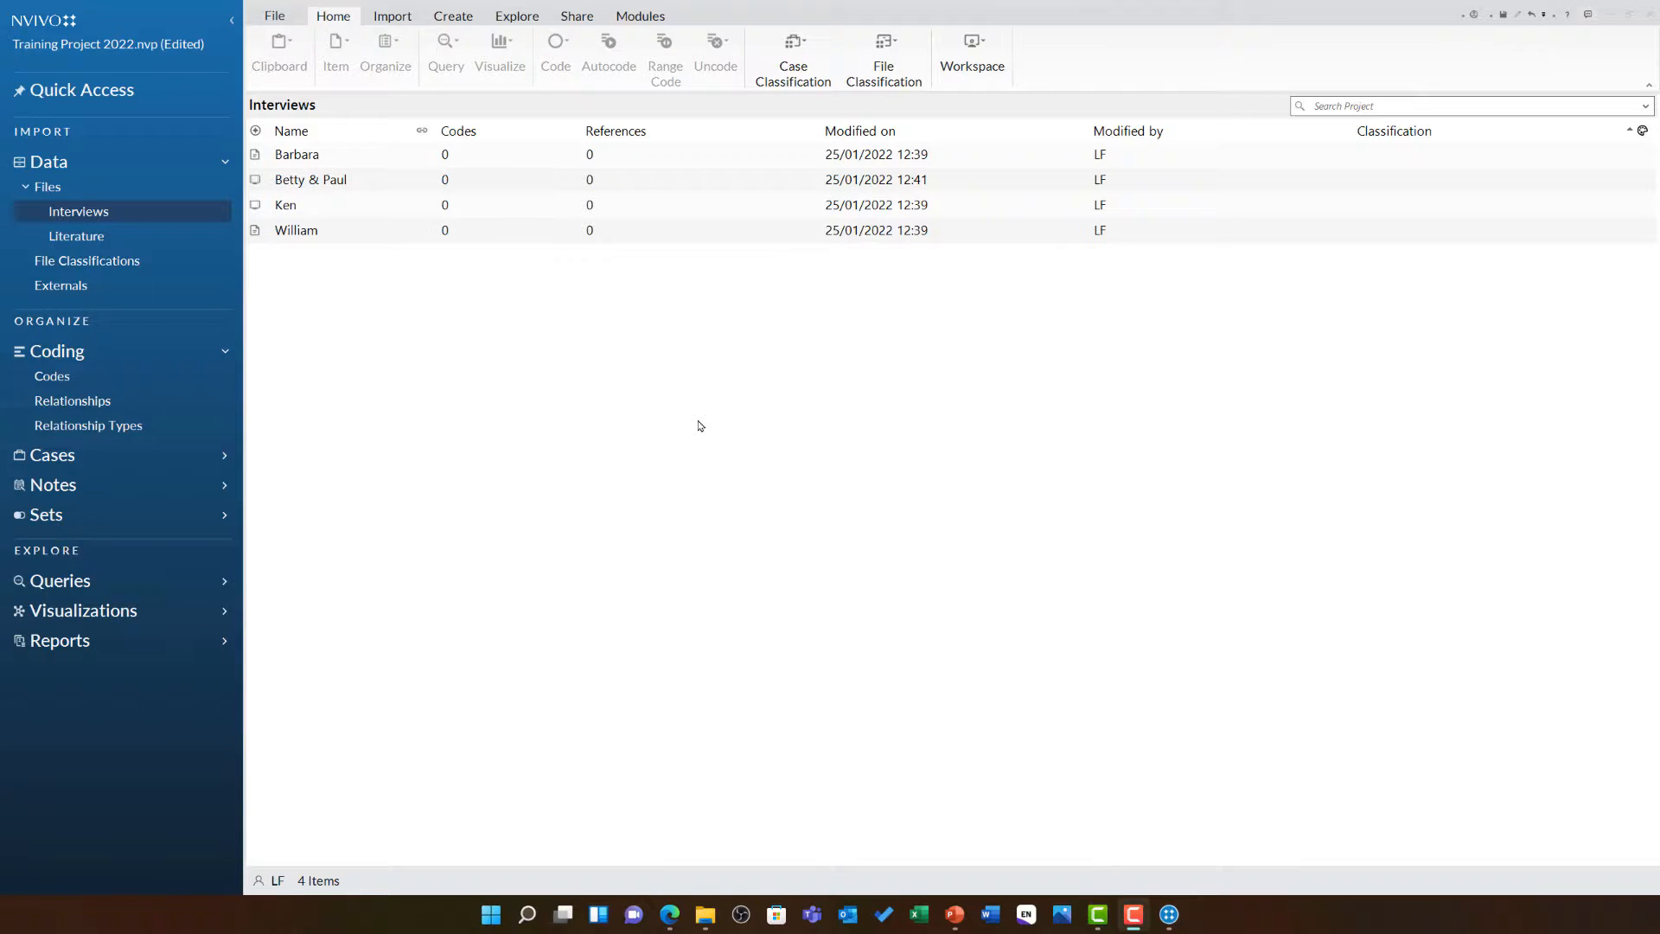
# Open the Literature folder and drag the three PDFs from Literature to import into it
pyautogui.click(145, 246)
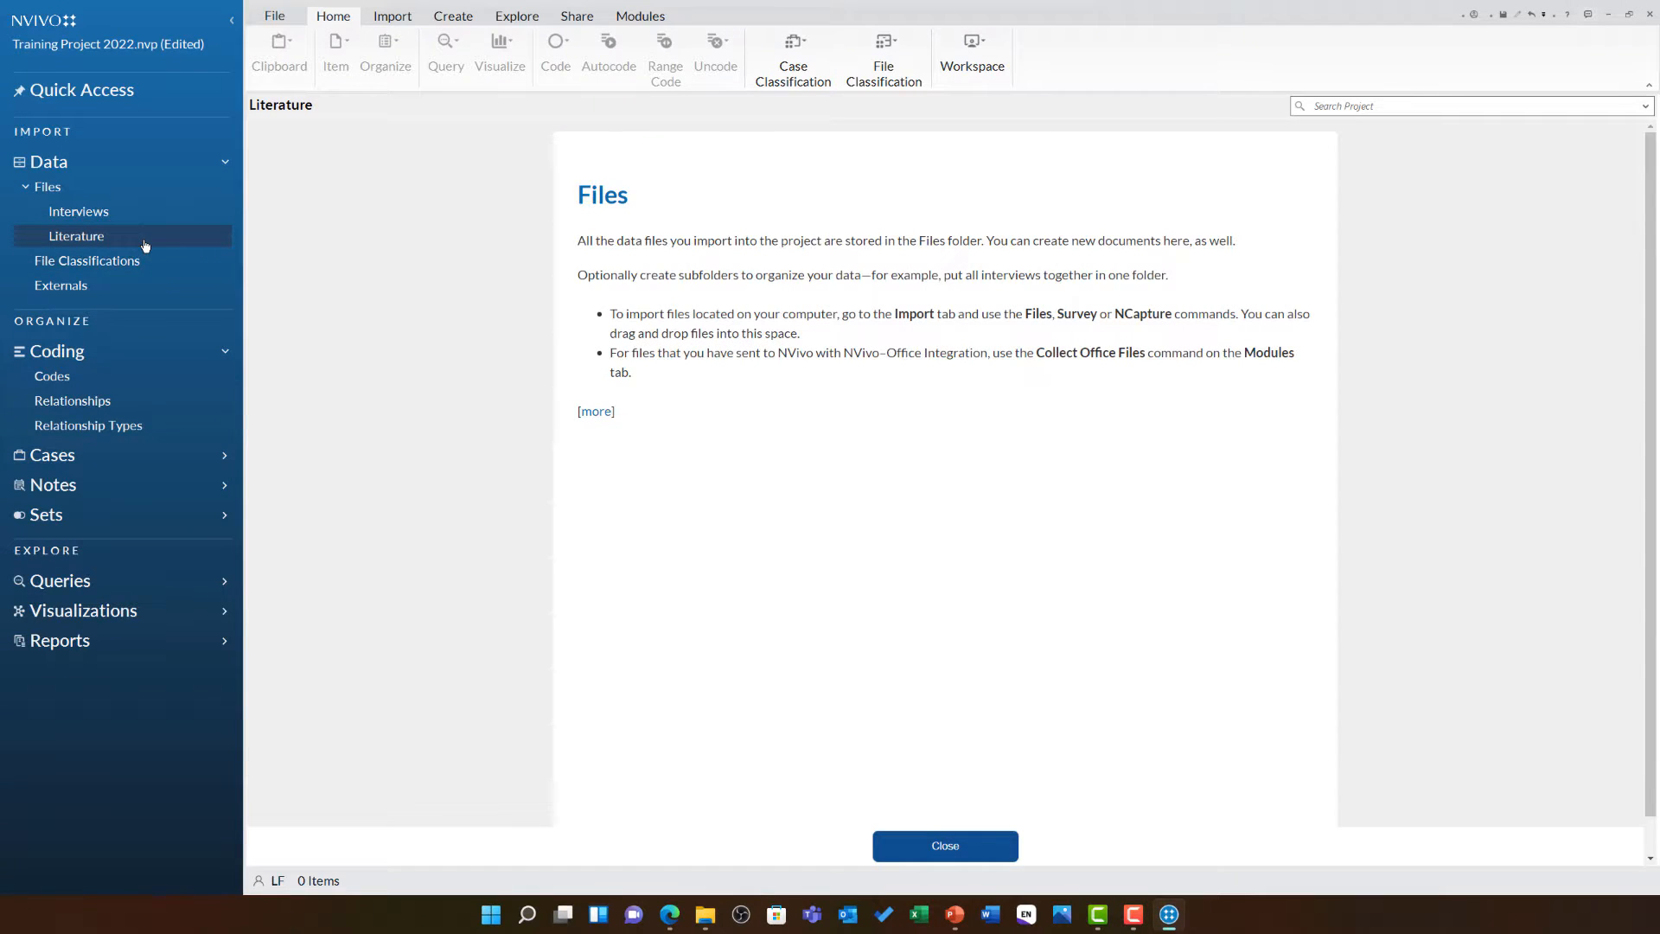
pyautogui.click(1002, 843)
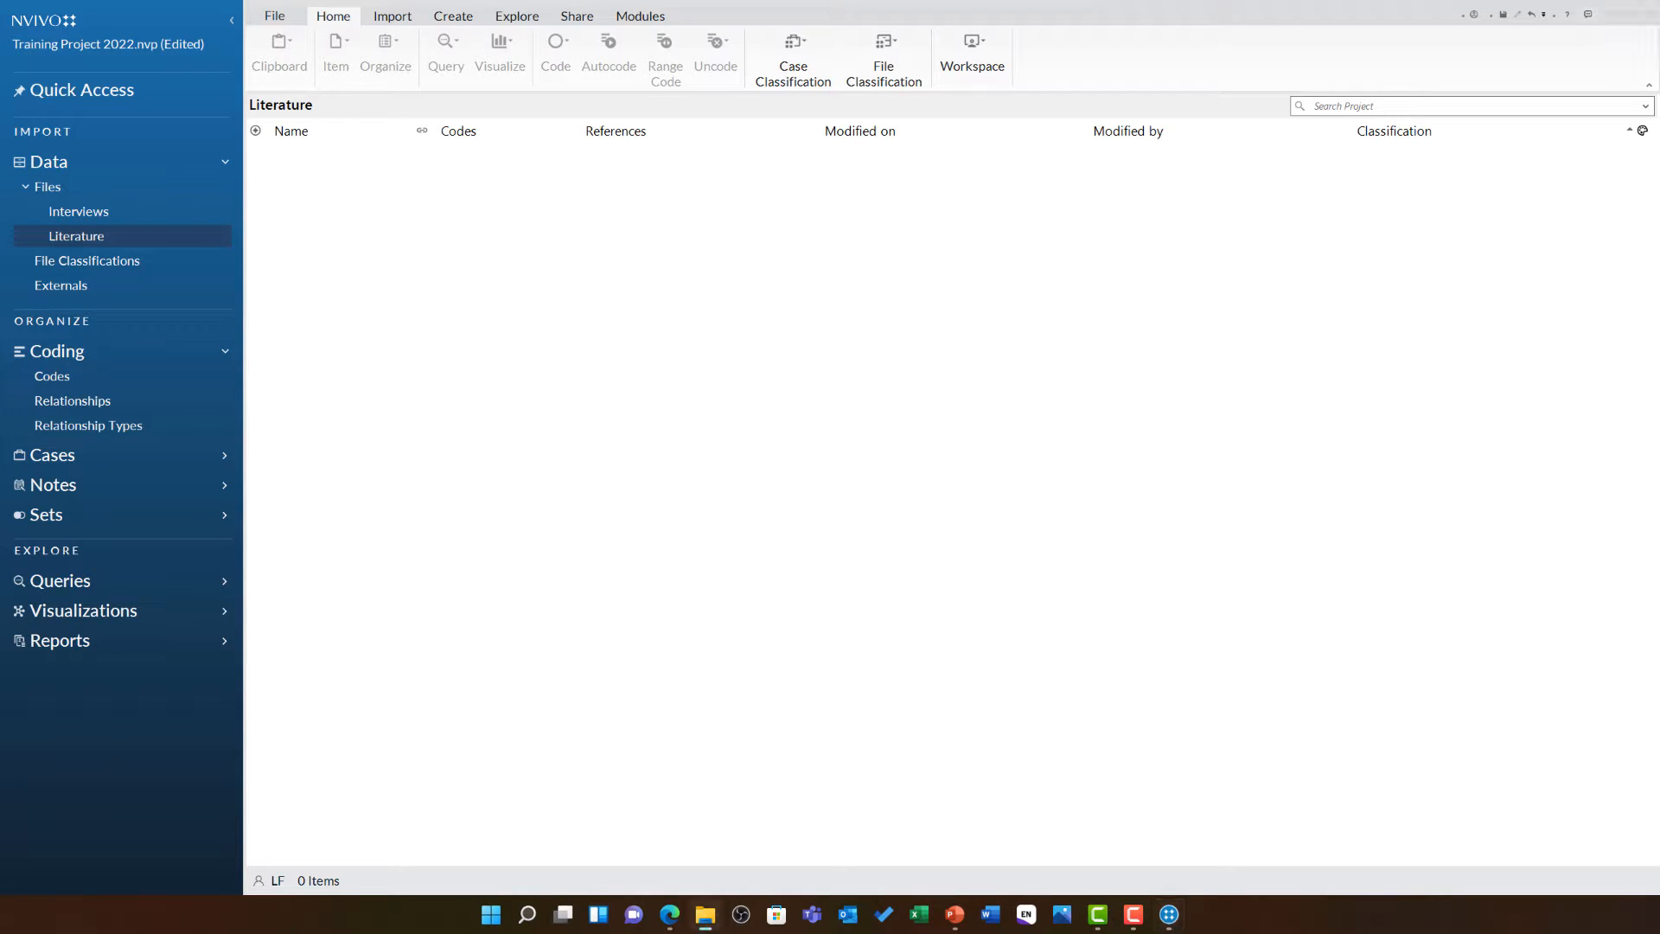
pyautogui.moveTo(0, 259); pyautogui.dragTo(1484, 98)
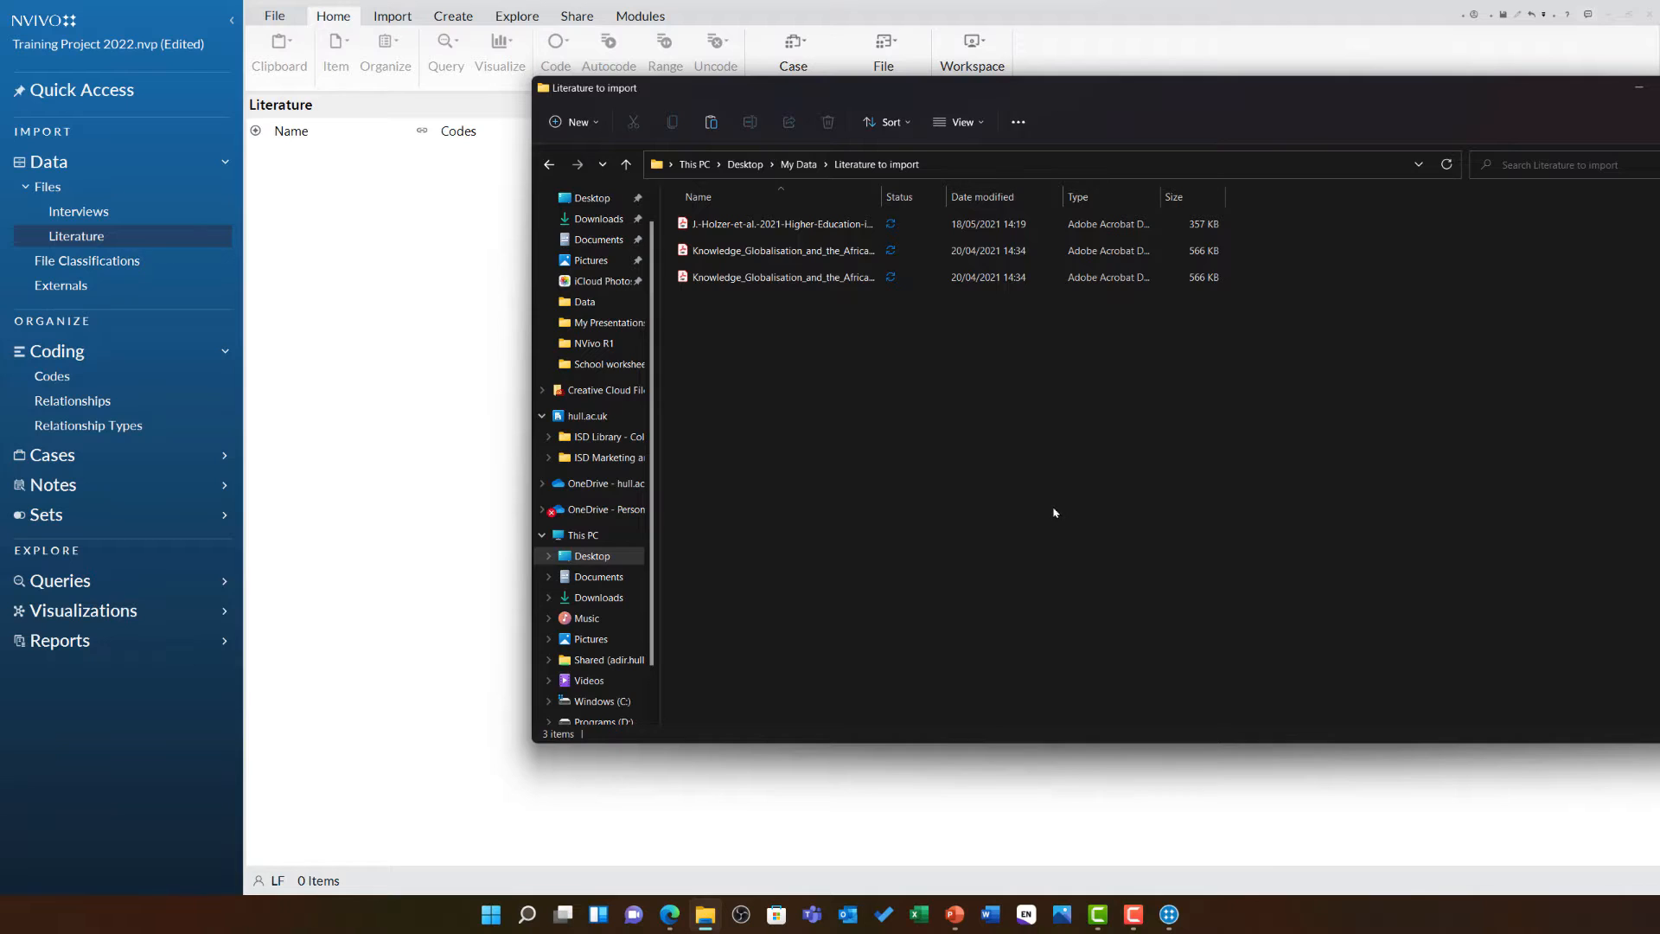
pyautogui.moveTo(1053, 513); pyautogui.dragTo(395, 366)
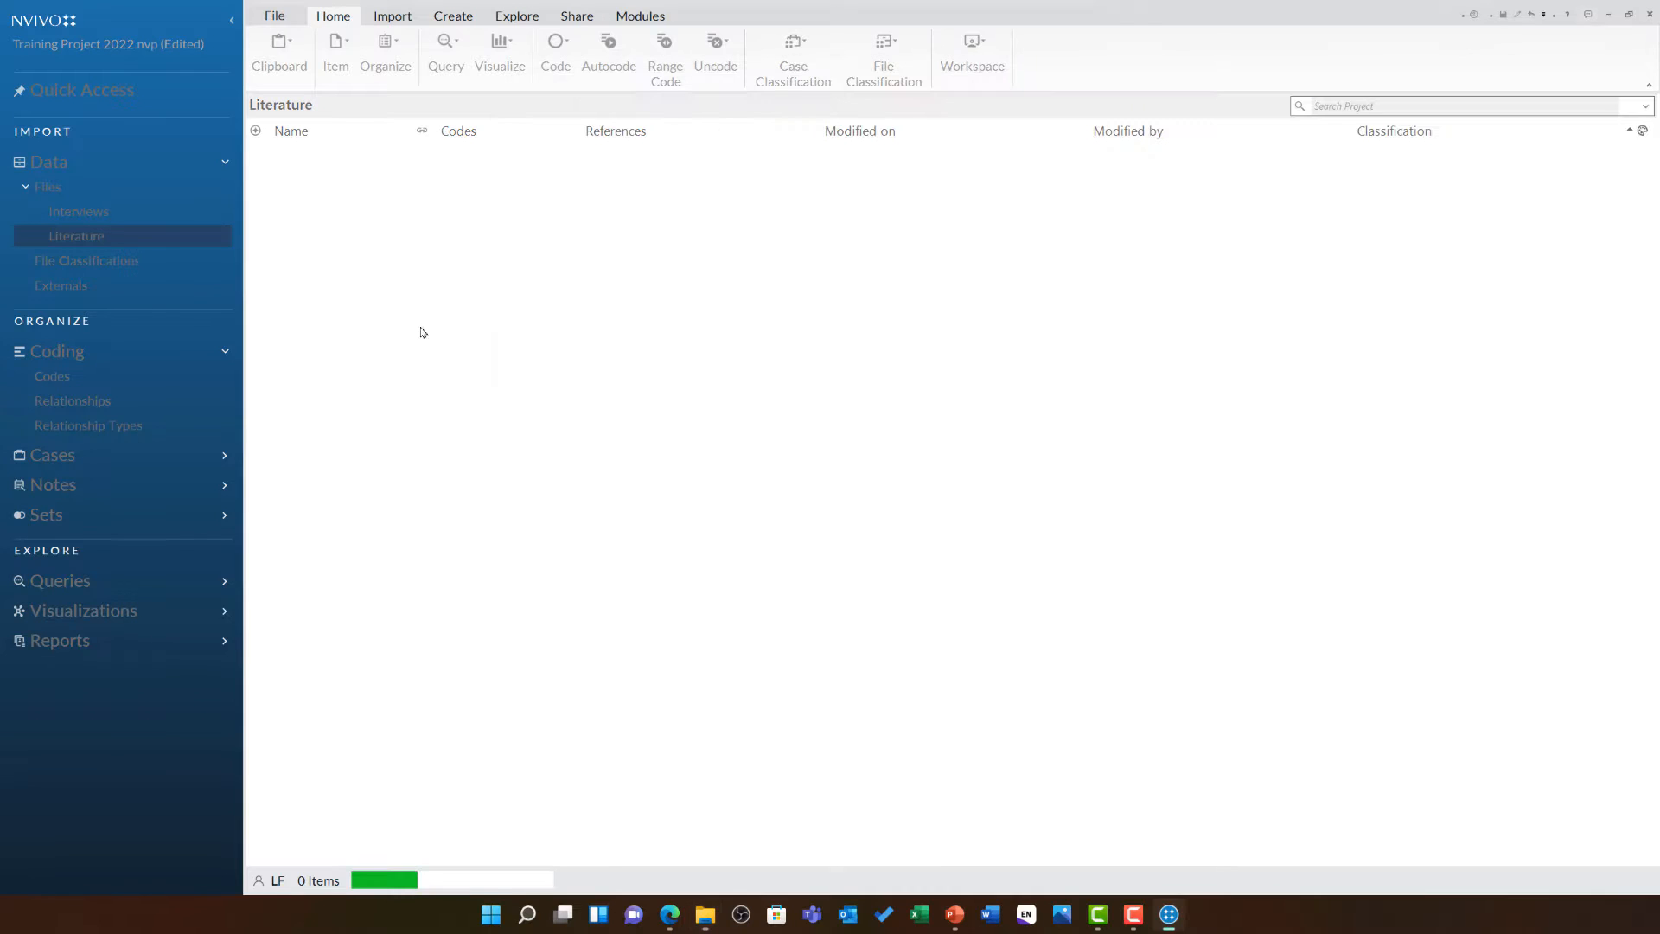